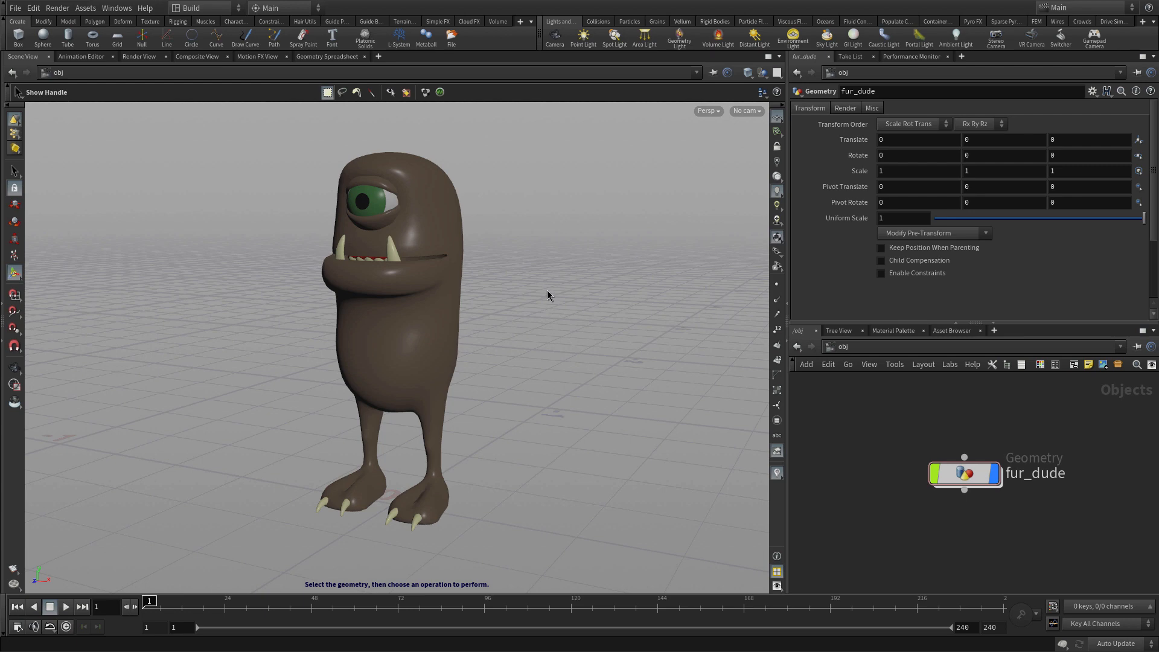
Step: Go inside the fur_dude geometry object and inspect the geometry information of its file node
key(Escape)
drag(543, 289, 498, 280)
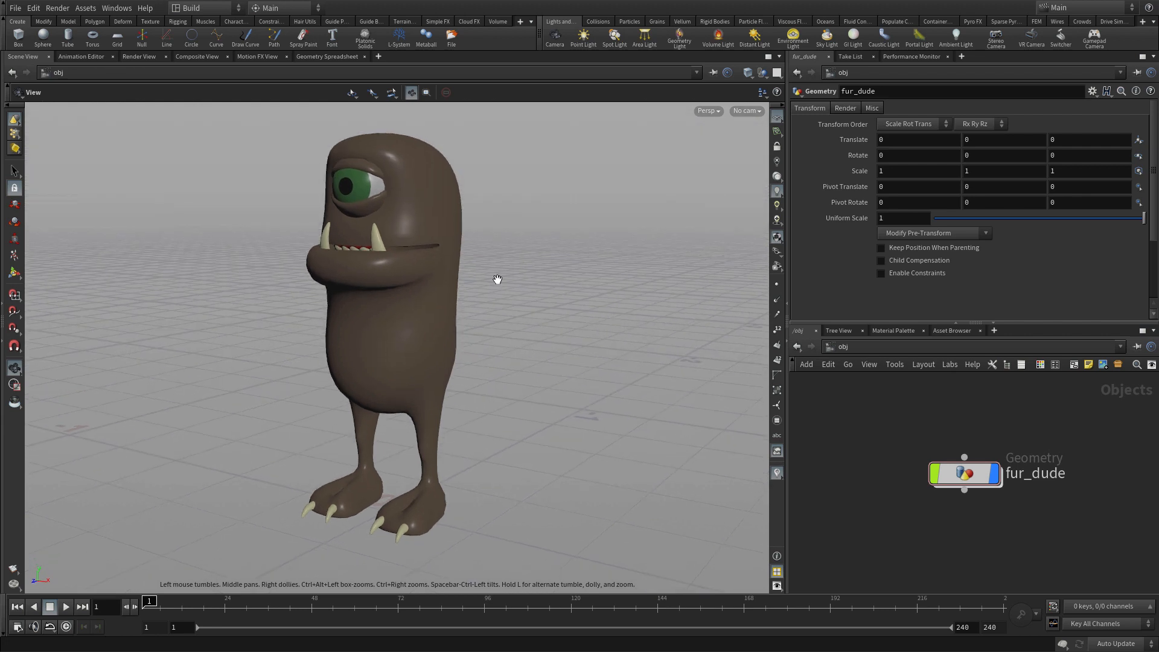
key(Return)
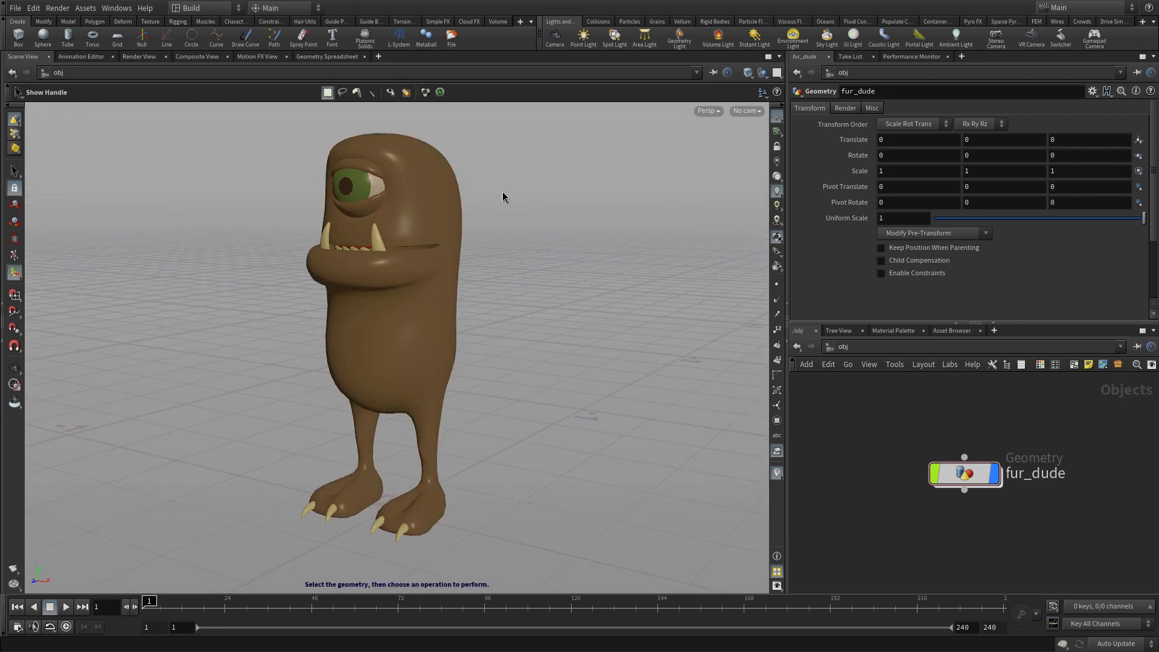
click(421, 217)
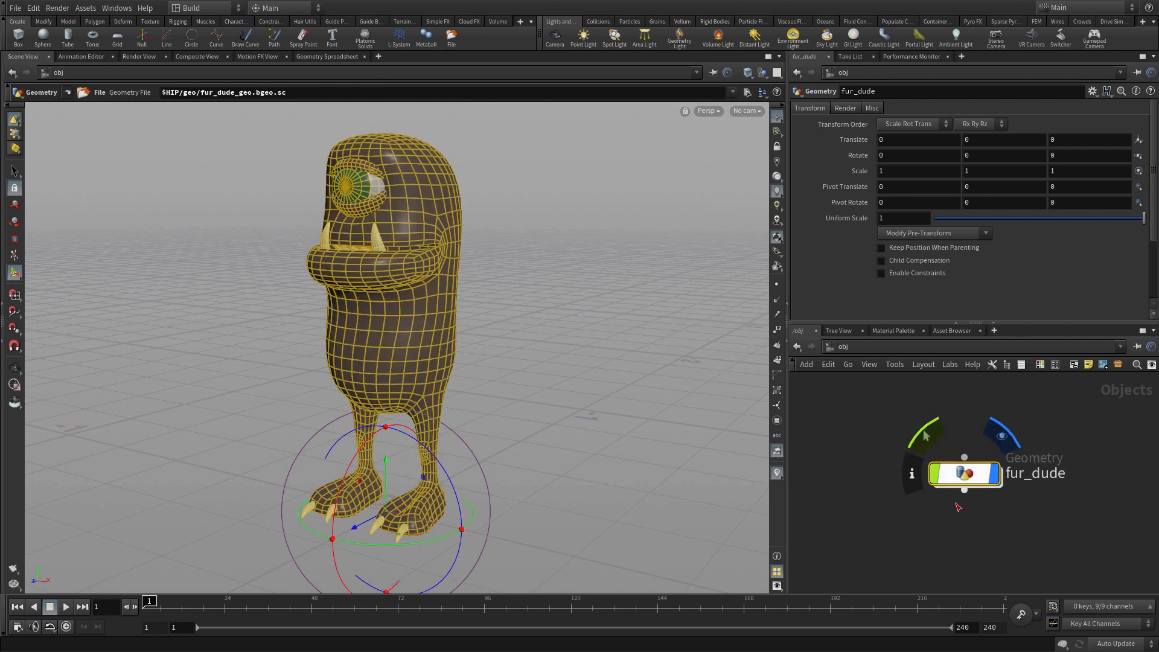
double_click(973, 478)
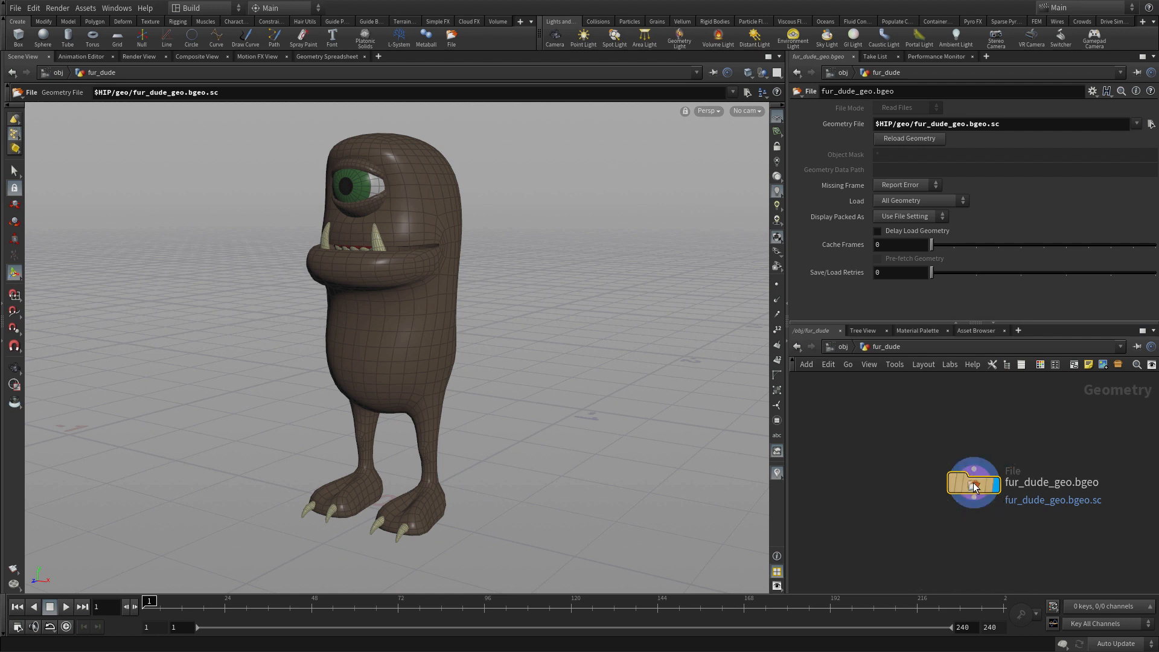
drag(973, 478, 897, 438)
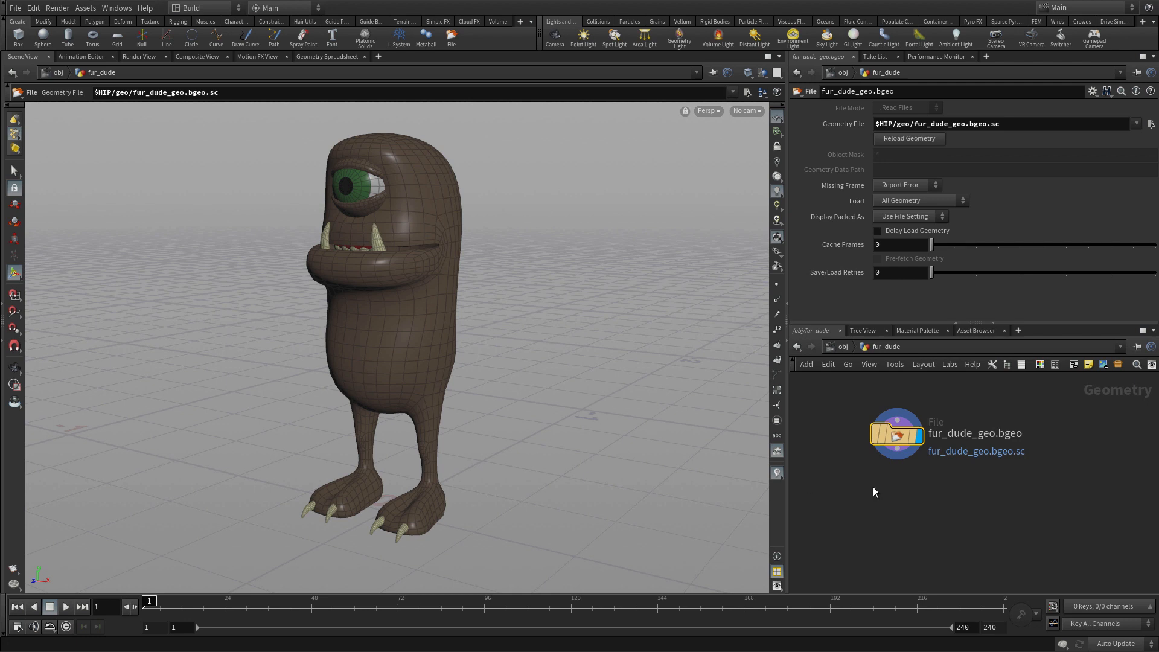
middle_click(897, 437)
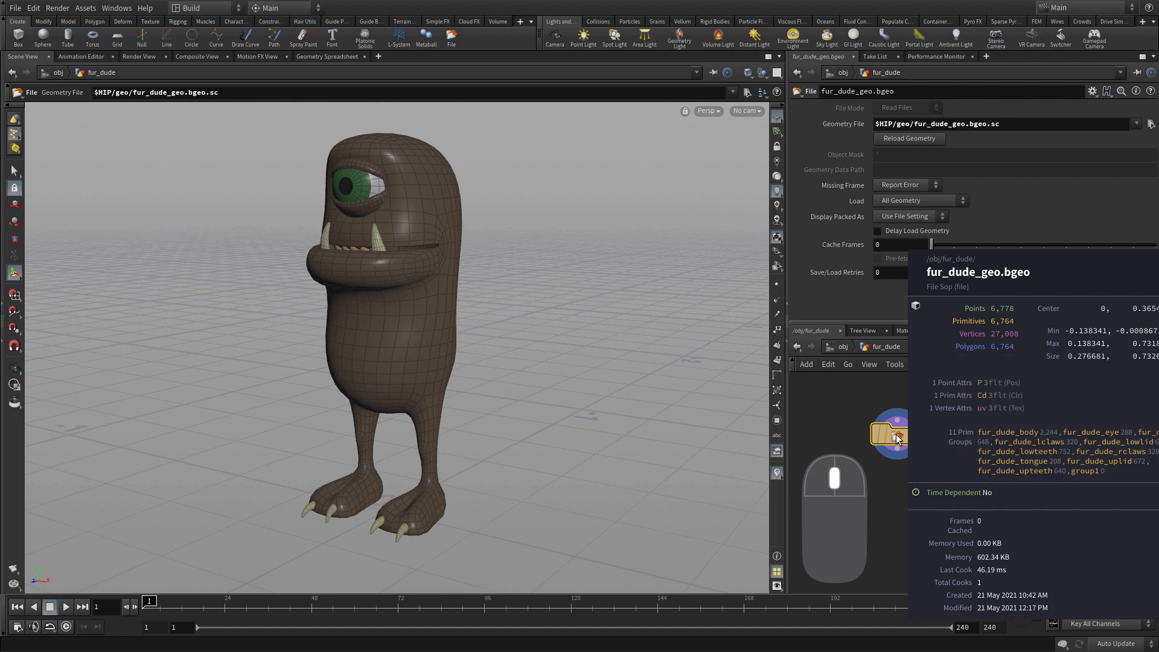
middle_click(897, 438)
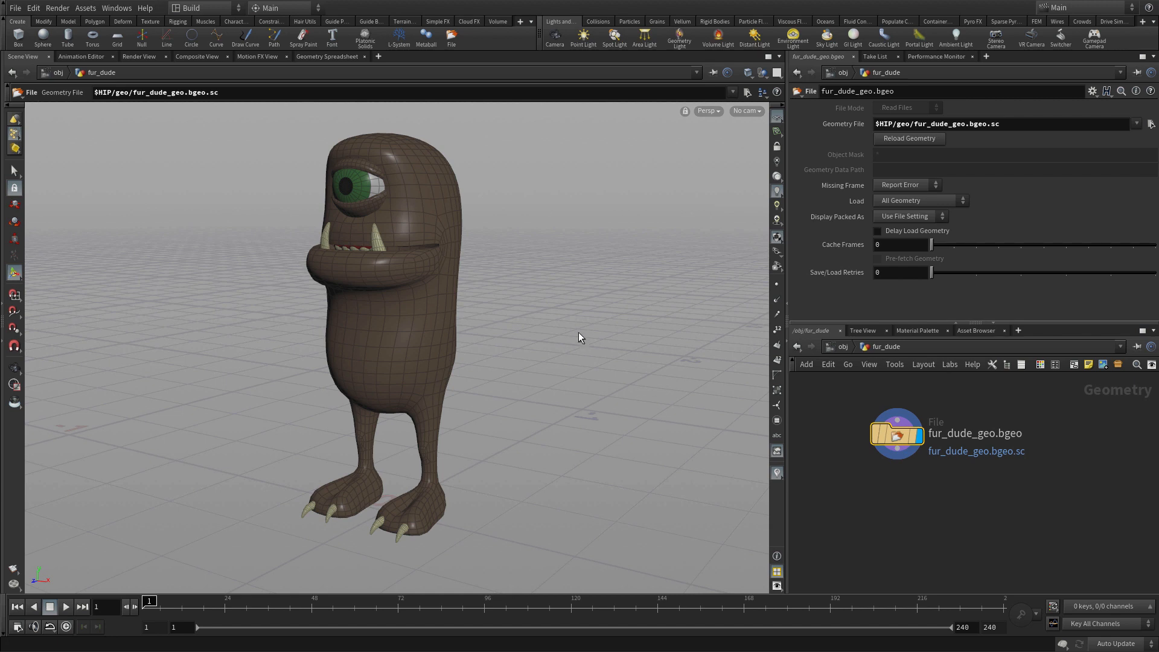
Step: Switch the viewport to four views and link the orthographic views so the character is framed in all of them
key(space+b)
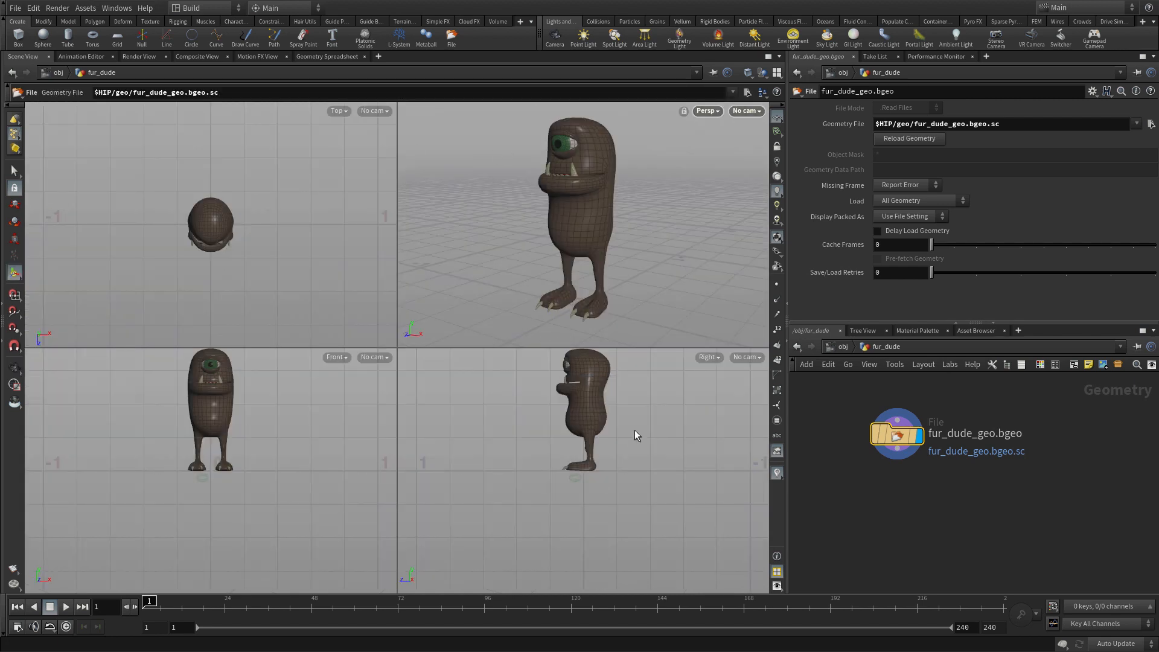
alt+middle_drag(533, 414, 501, 502)
click(776, 74)
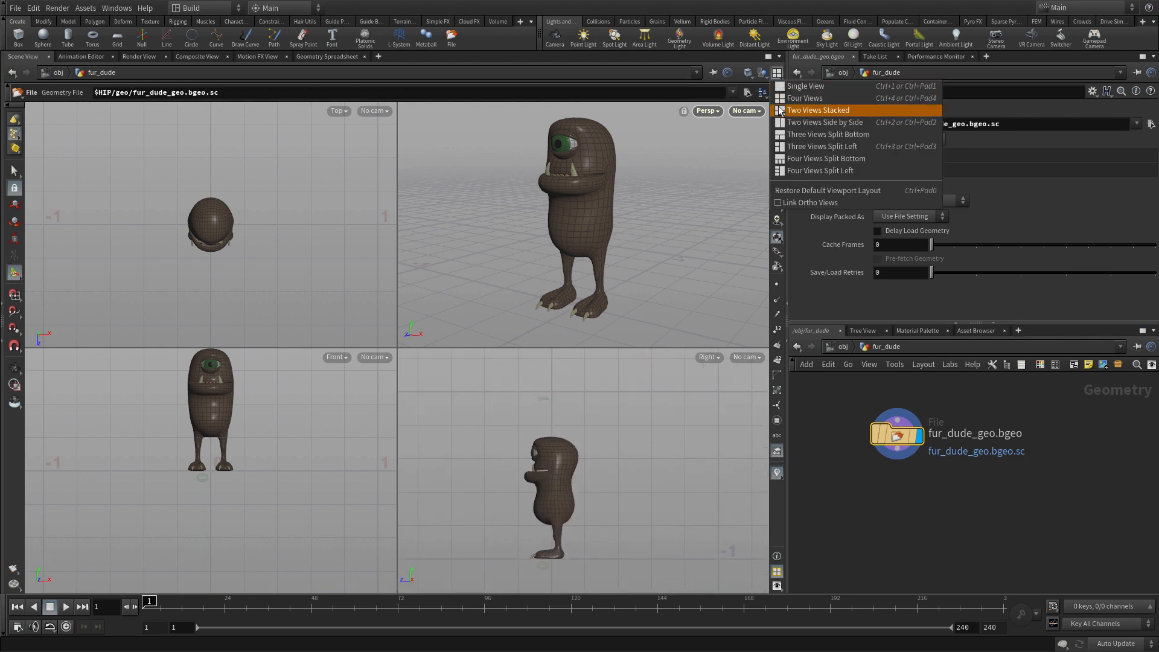
click(788, 204)
alt+right_drag(585, 493, 528, 460)
alt+middle_drag(578, 467, 566, 458)
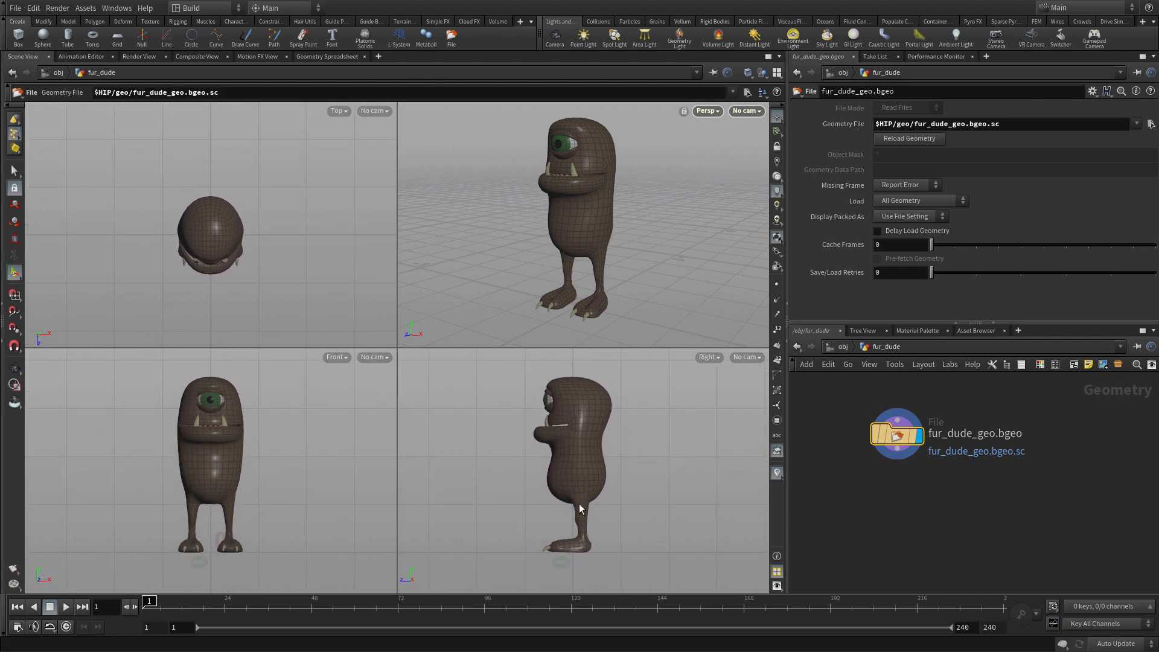
Step: Maximize the Right view and frame the whole character from head to feet
key(space+b)
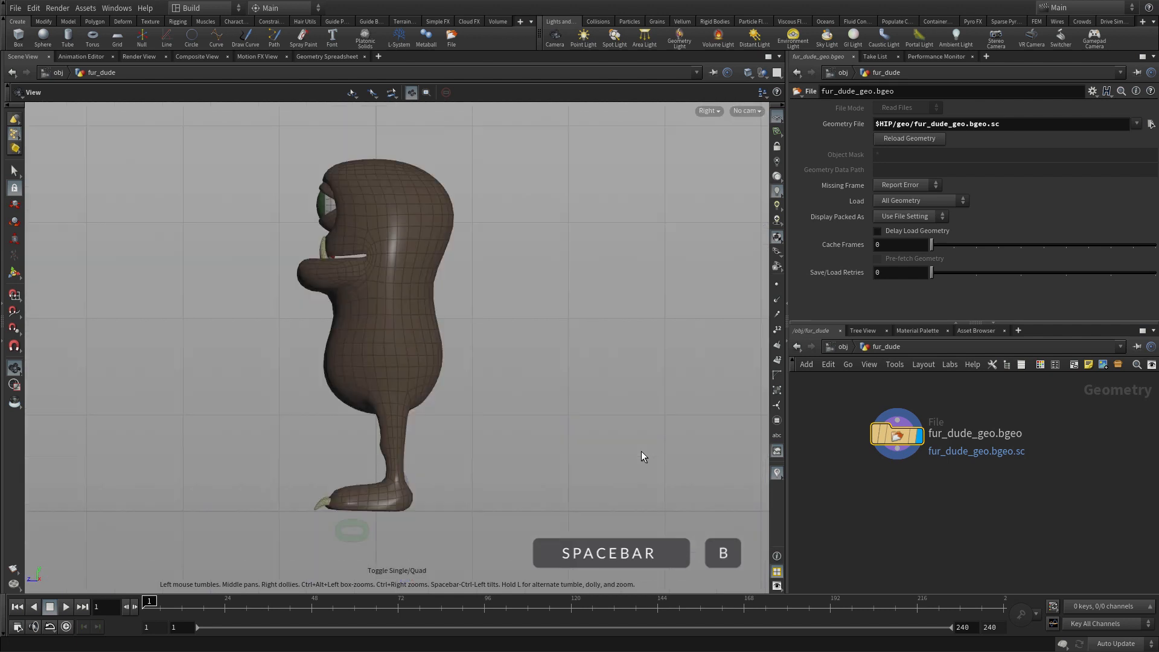
alt+right_drag(467, 391, 513, 363)
alt+middle_drag(513, 362, 577, 391)
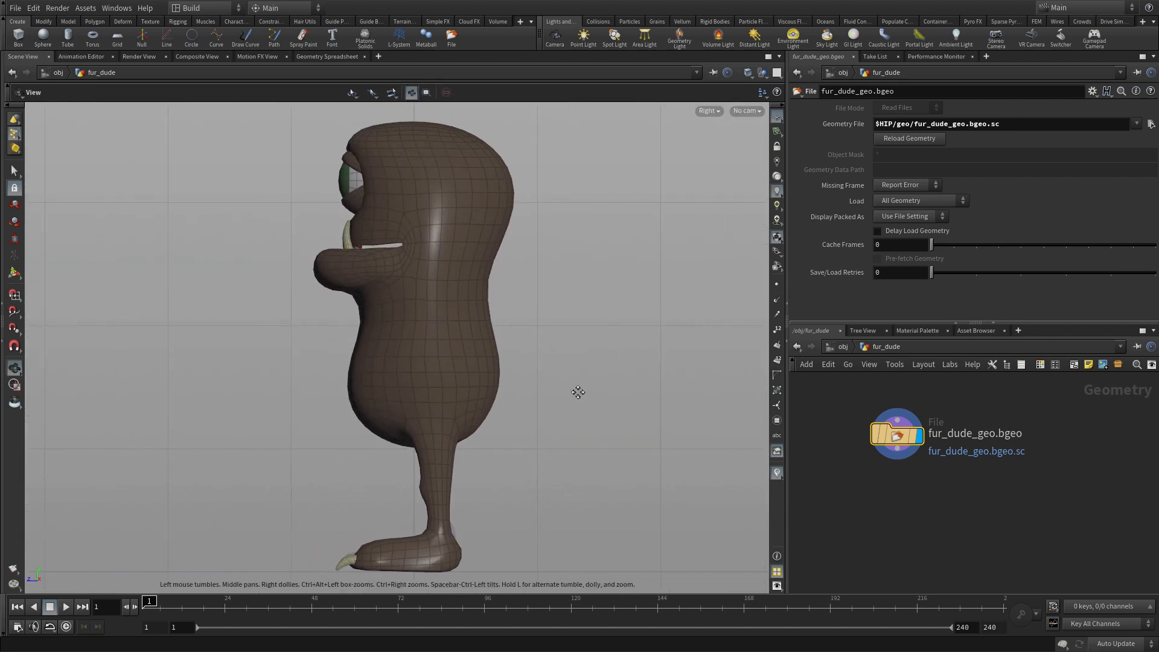
alt+right_drag(577, 391, 572, 407)
alt+middle_drag(572, 406, 526, 393)
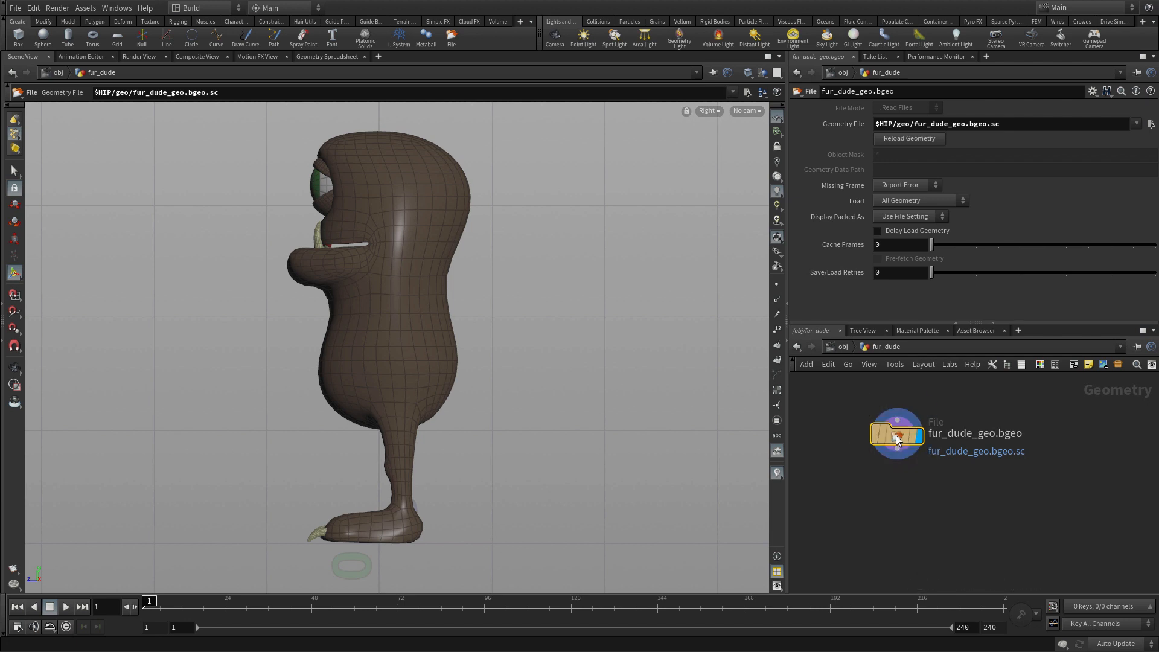
Step: Add a Skeleton node beside the fur_dude_geo.bgeo file node and display it with the character geometry as a template
drag(911, 439, 854, 430)
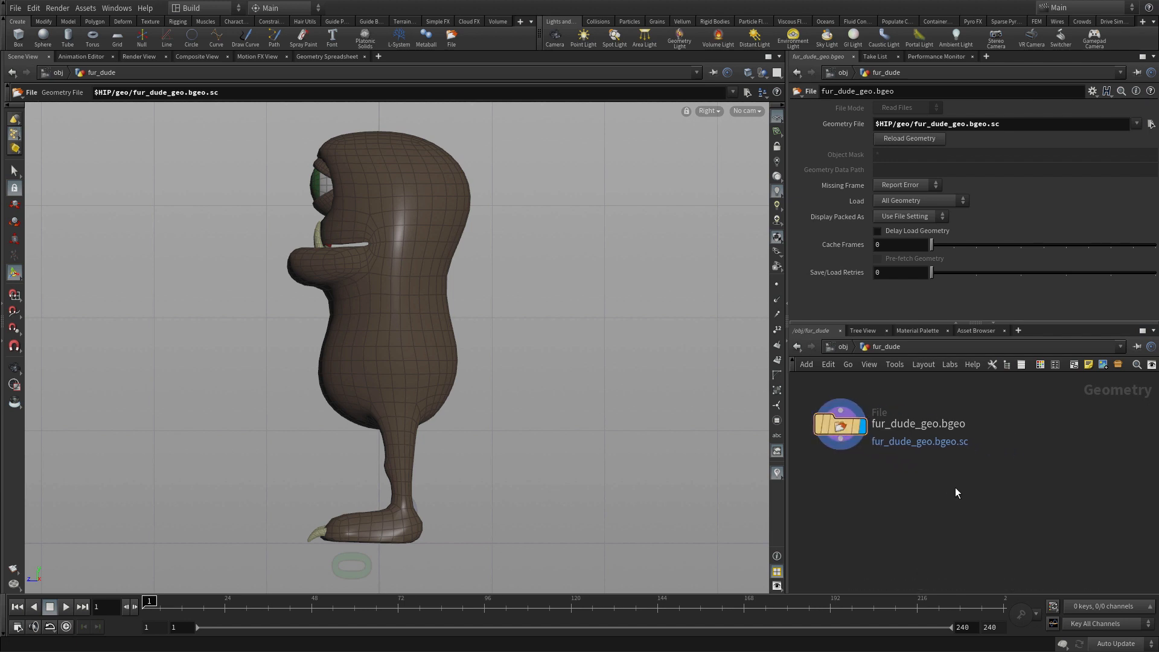
key(Tab)
text(ske)
key(Return)
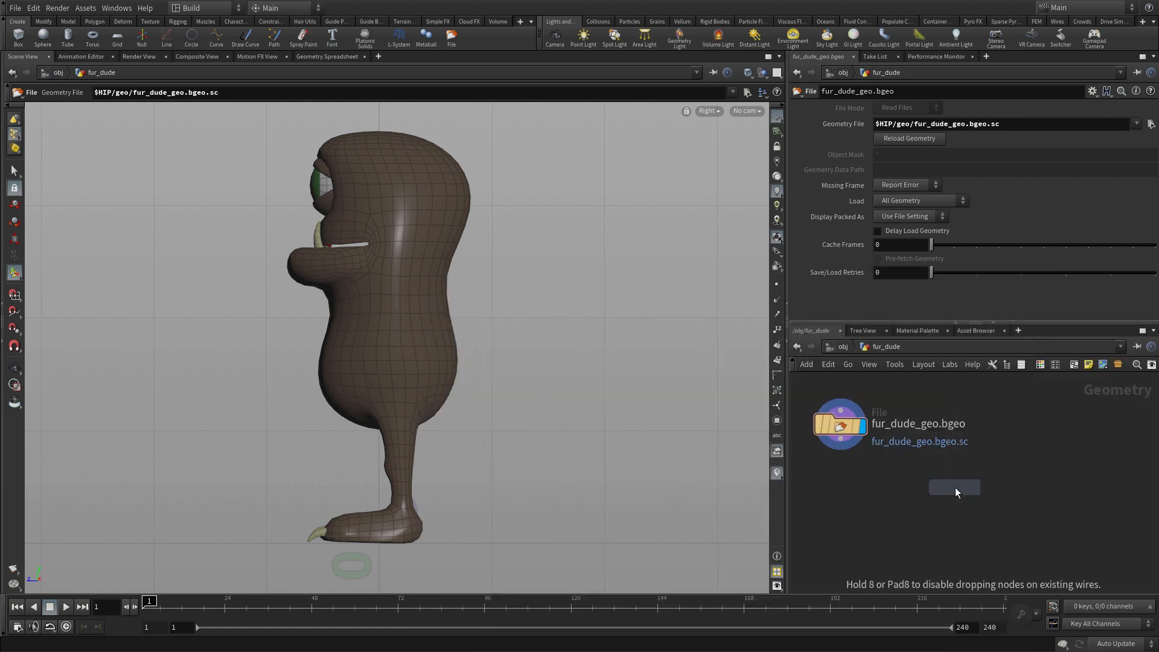
click(1041, 420)
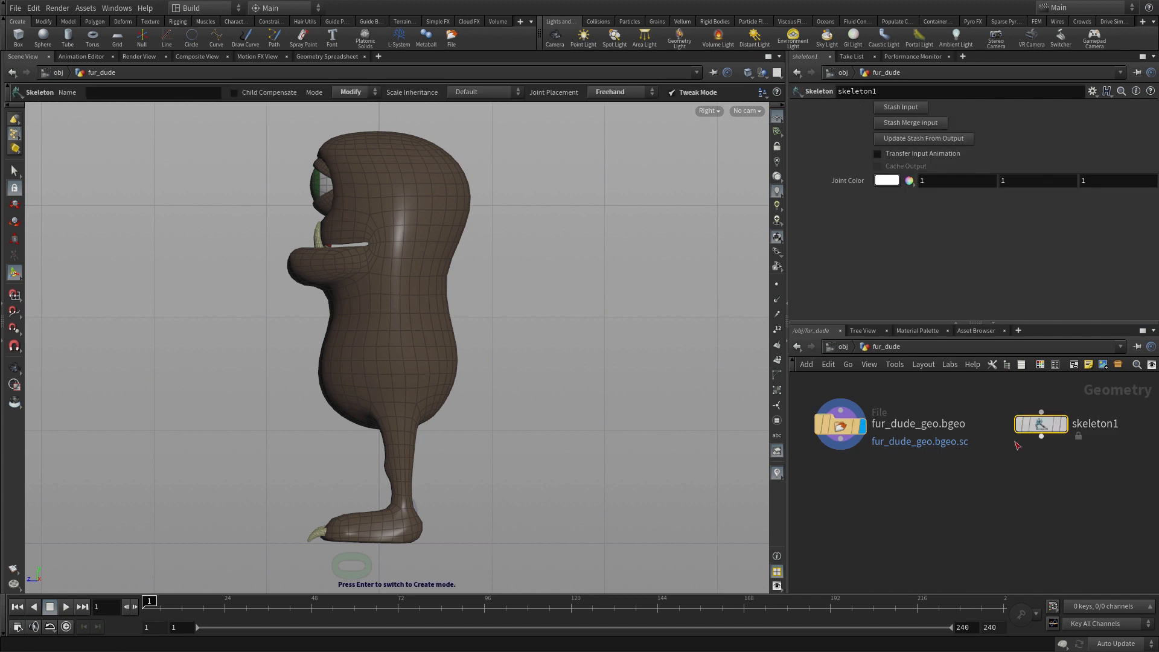
click(1067, 449)
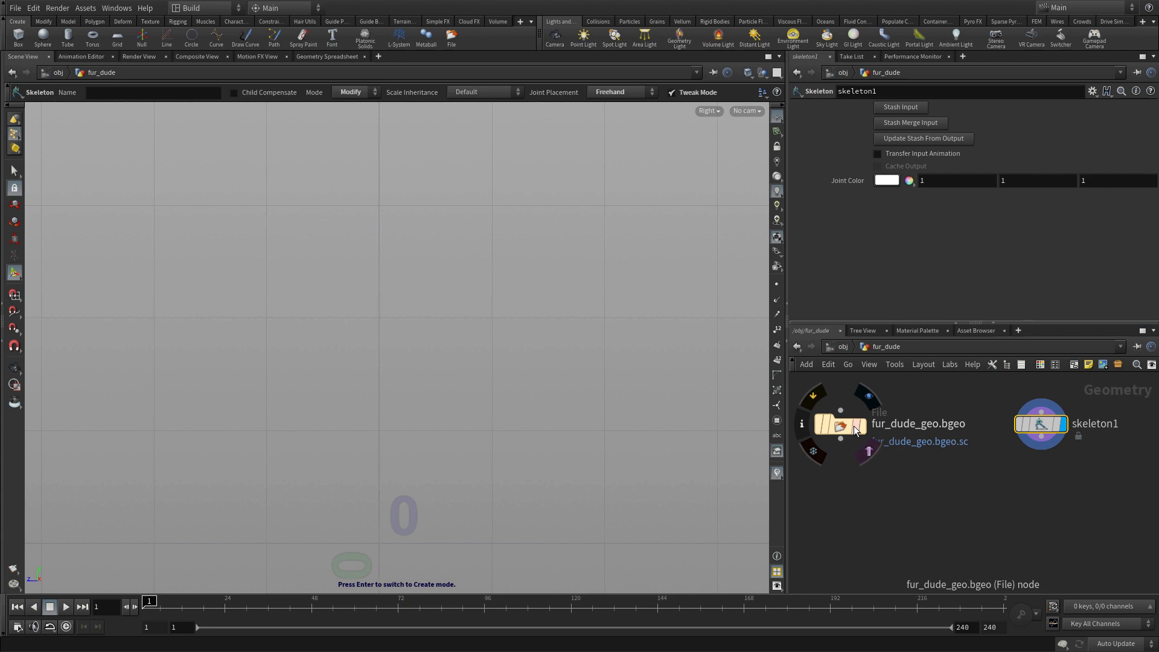
click(855, 426)
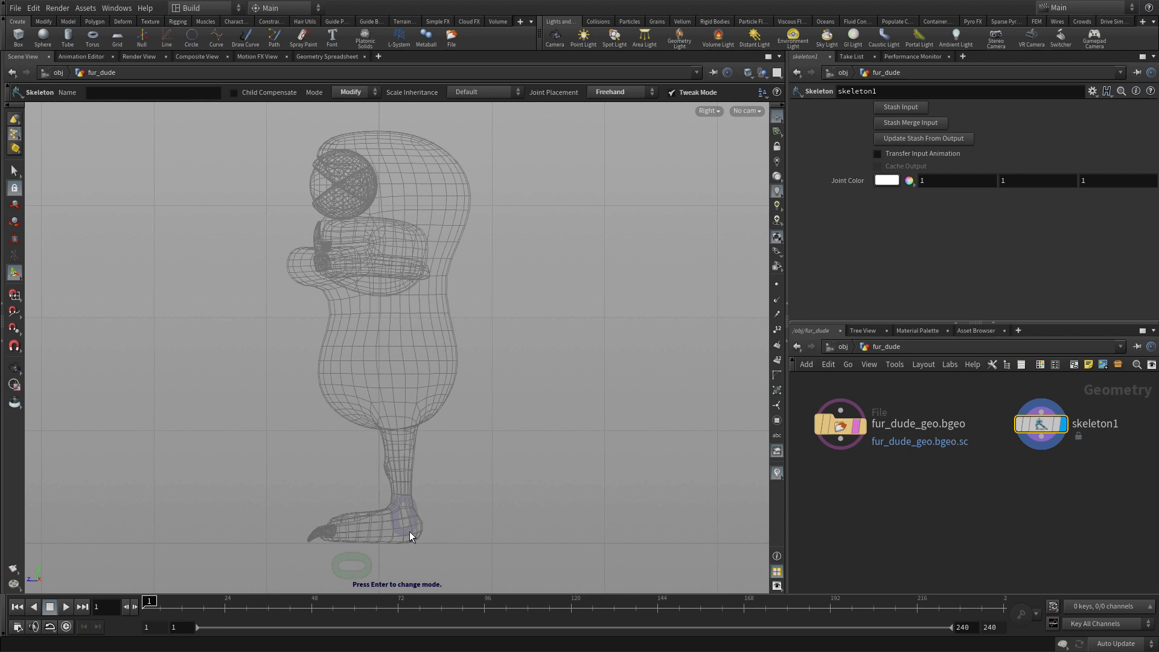
Step: Set the Skeleton tool to Create mode with Freehand joint placement
mouse_move(1043, 425)
click(13, 274)
click(356, 96)
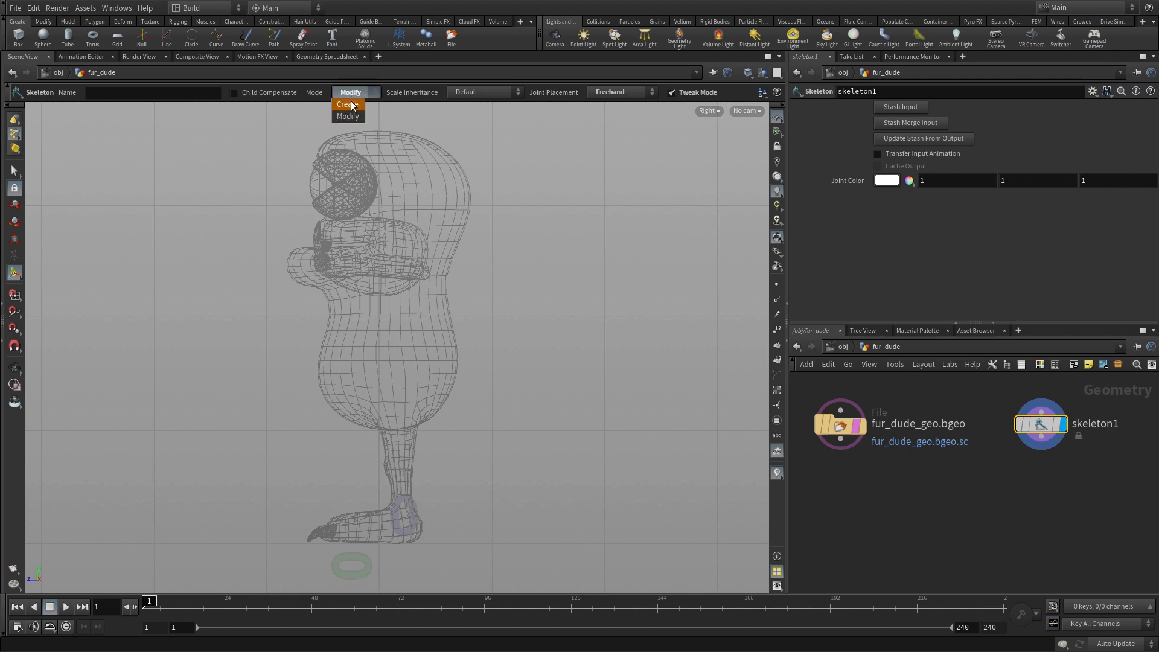
click(350, 100)
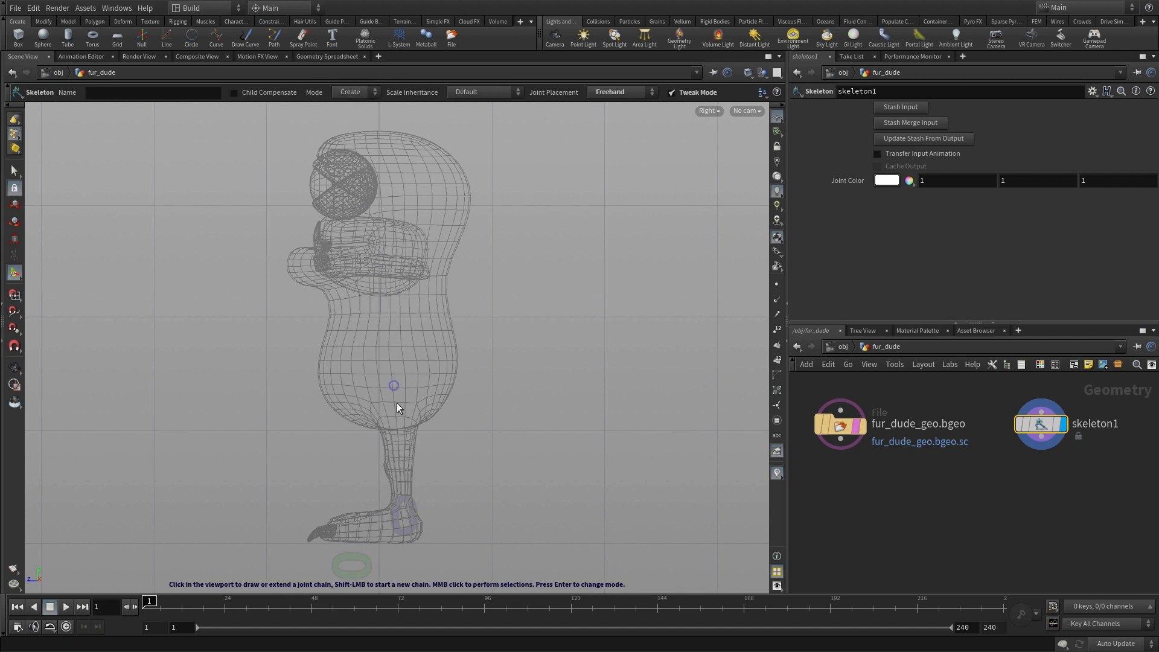
click(620, 92)
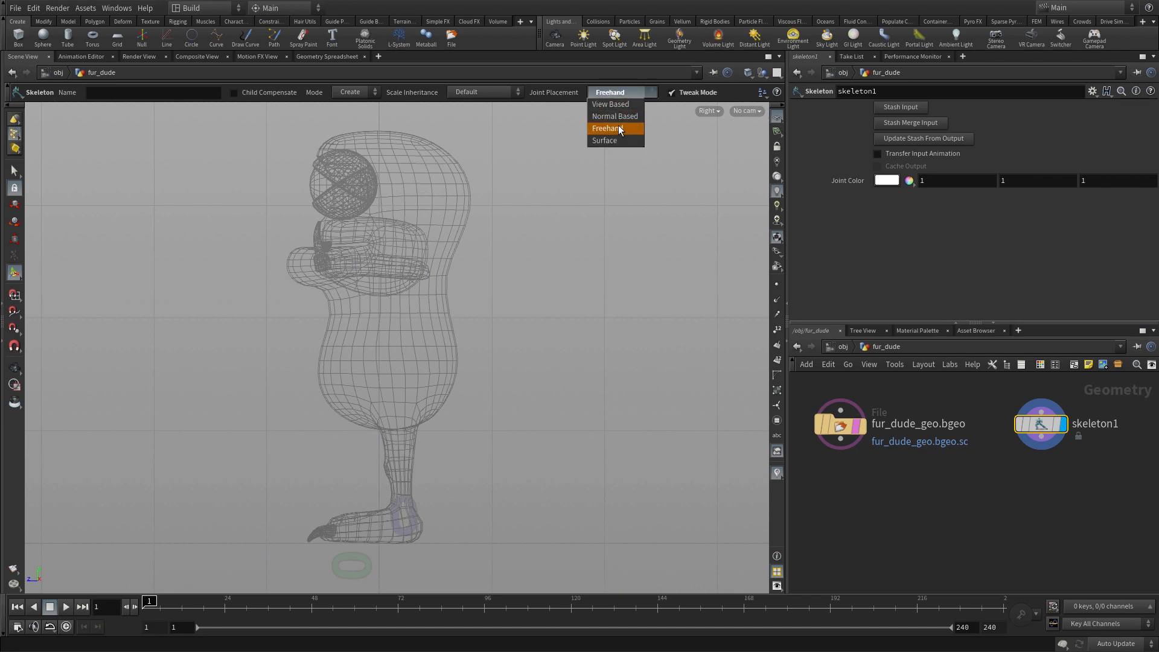
click(618, 128)
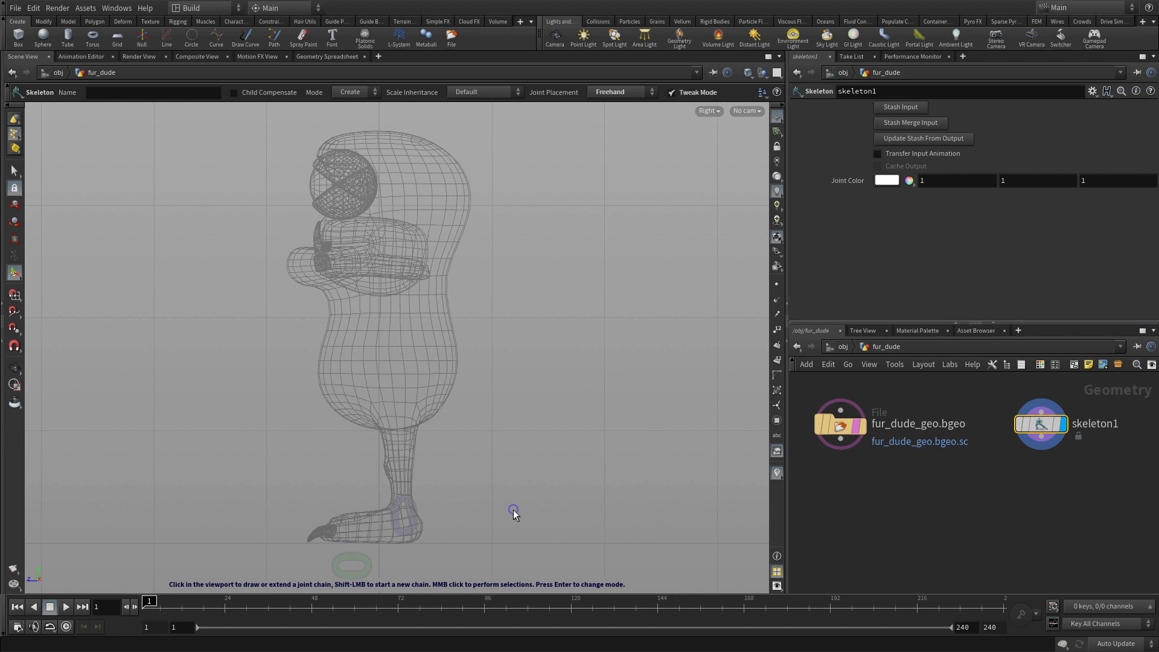
Step: Draw a seven-joint chain through the middle of the body from the hips up into the head and end the chain
click(393, 390)
click(391, 350)
click(392, 314)
click(395, 289)
click(400, 259)
click(405, 224)
click(412, 174)
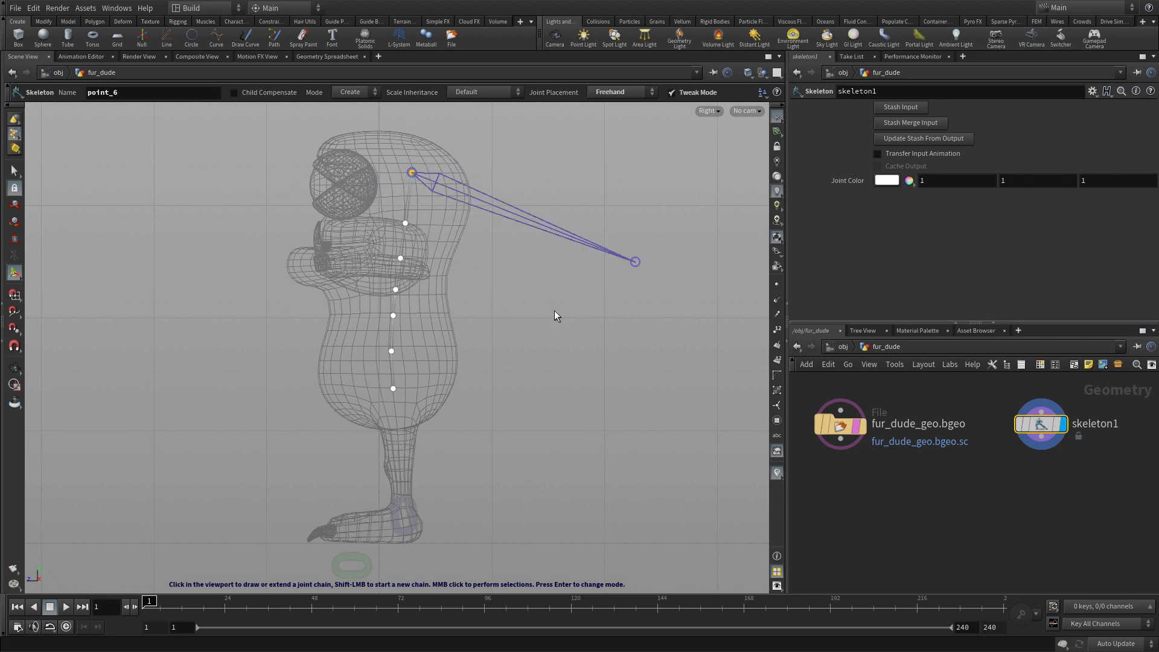
right_click(543, 231)
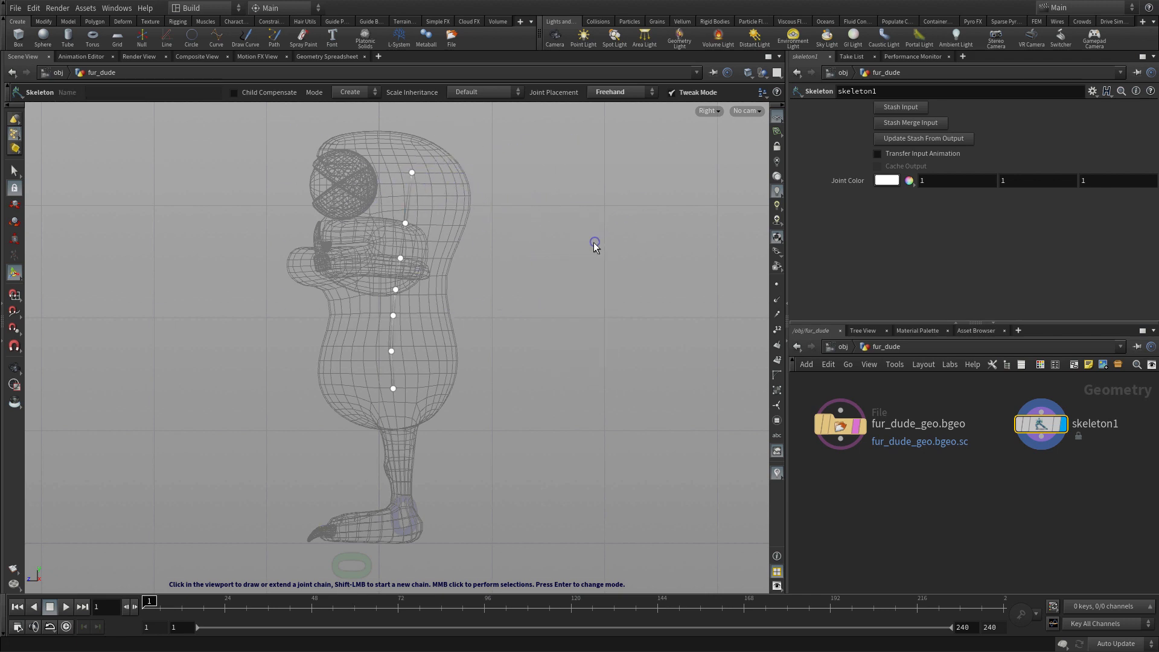
Step: Switch the skeleton to Modify mode and rename the lowest joint COG
click(359, 94)
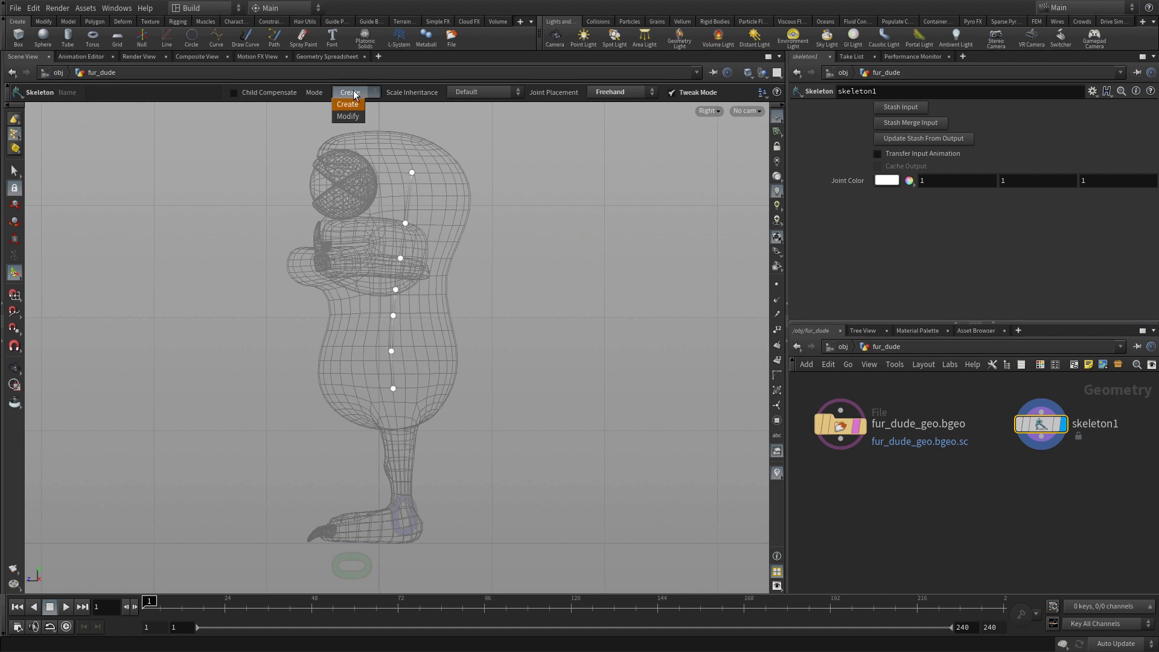
click(349, 113)
click(393, 388)
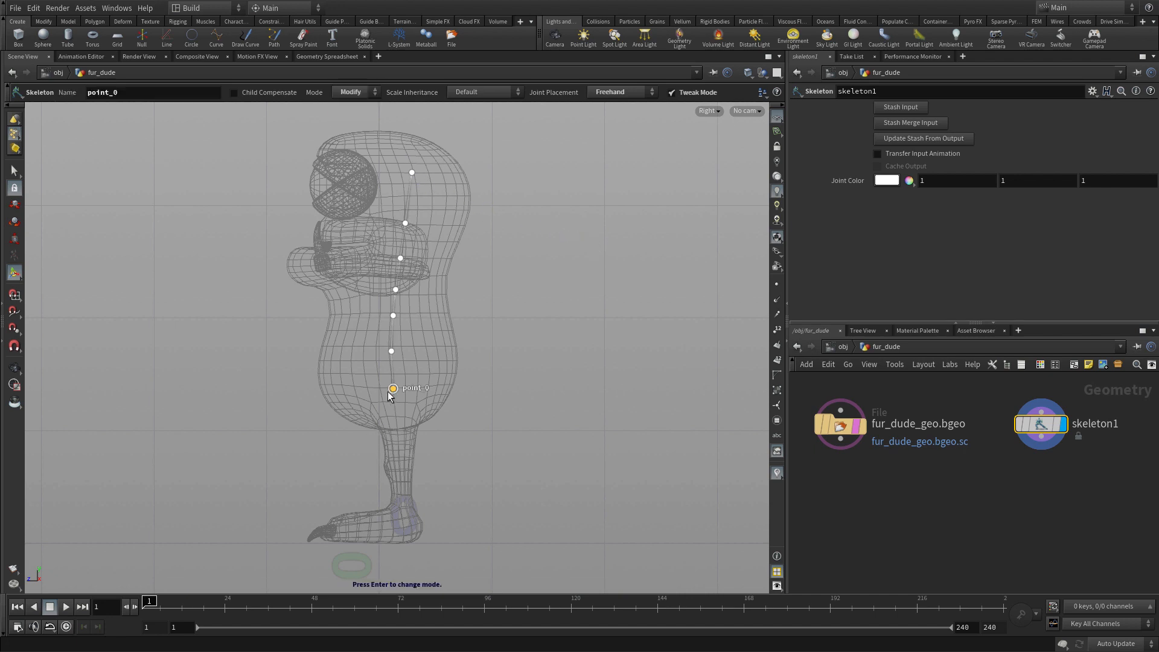
drag(117, 92, 82, 97)
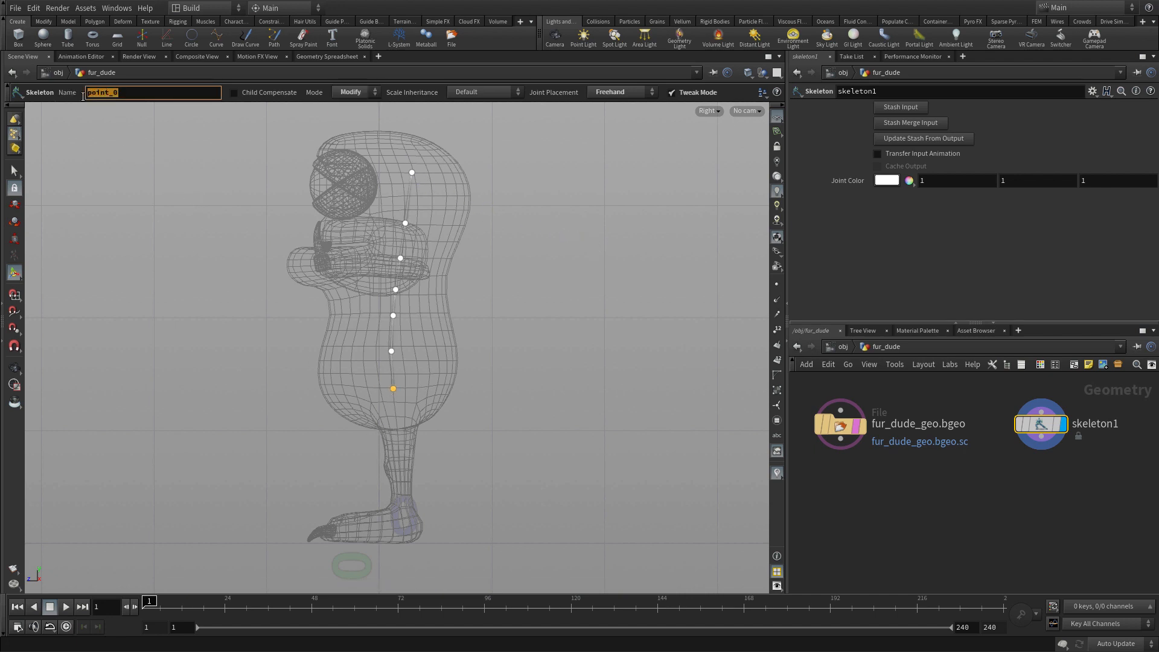
text(COG)
key(Return)
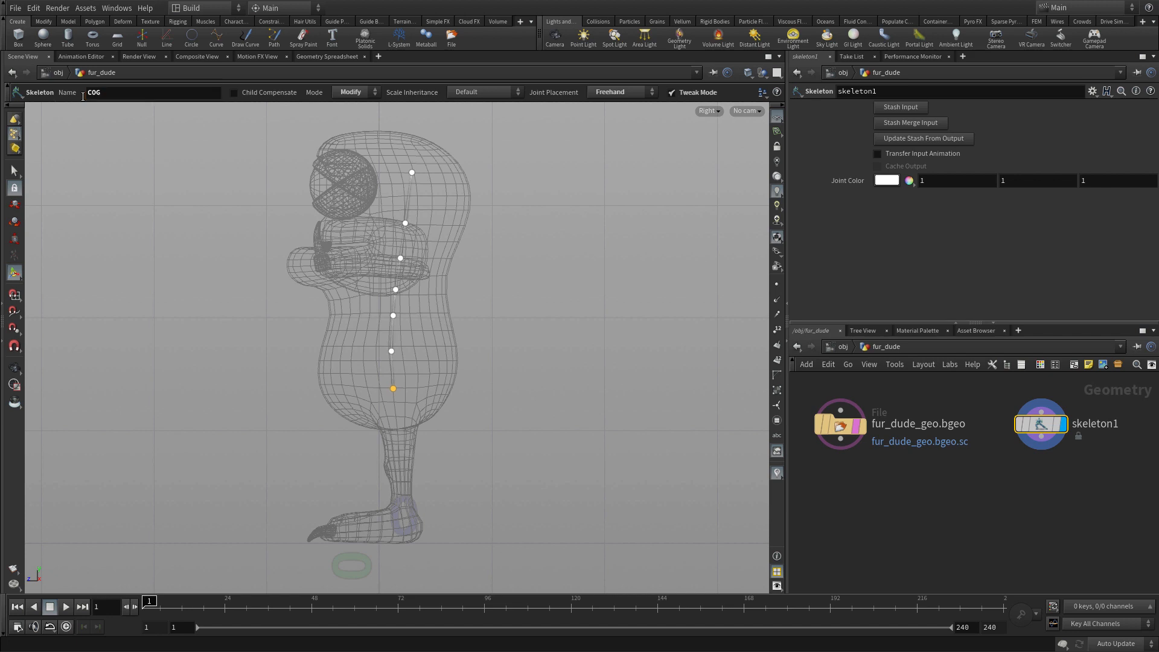
Step: Rename the joint directly above COG as spine1
click(390, 350)
drag(151, 95, 40, 88)
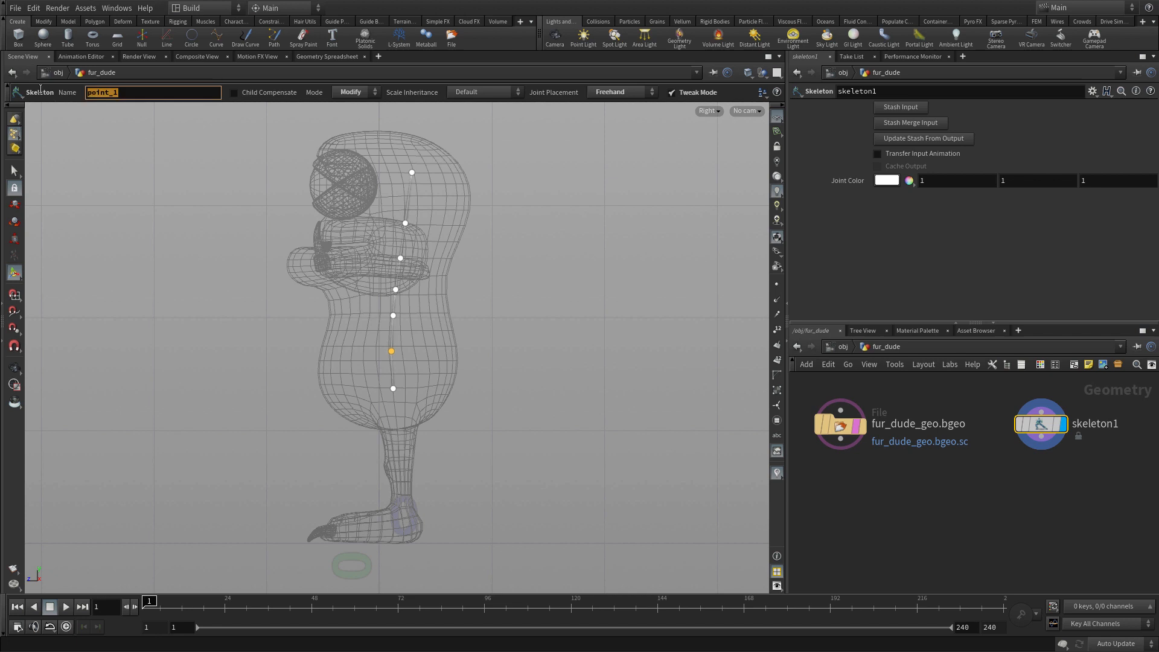
text(spine1)
key(Return)
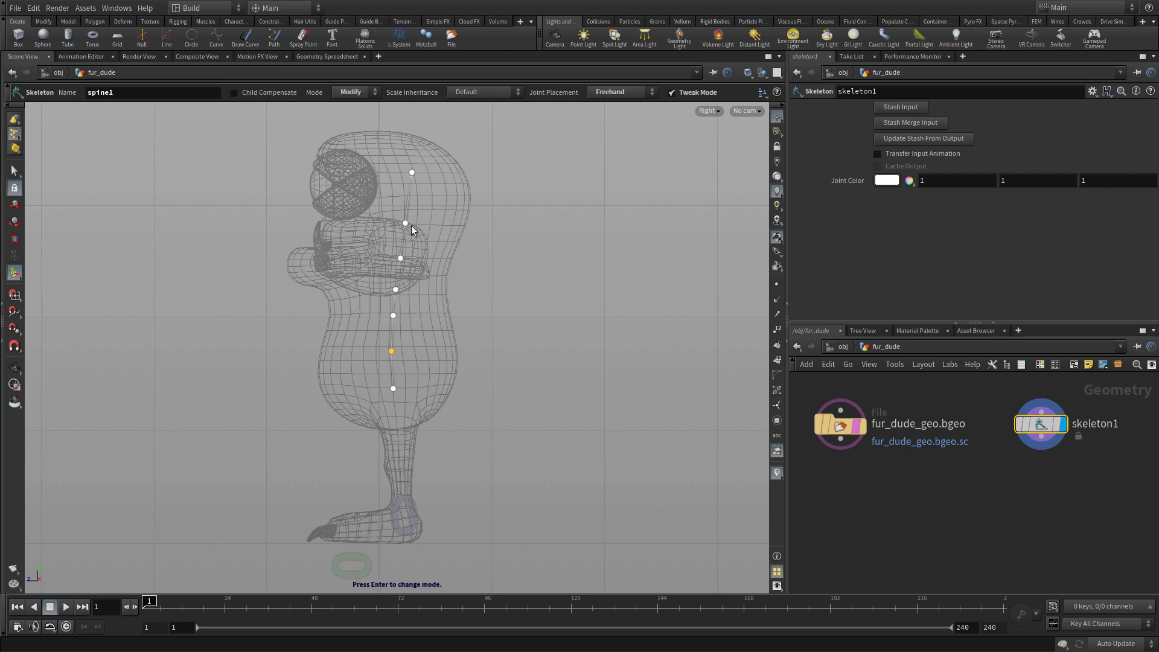
Step: Open a Rig Tree pane alongside the skeleton node's parameters
click(963, 58)
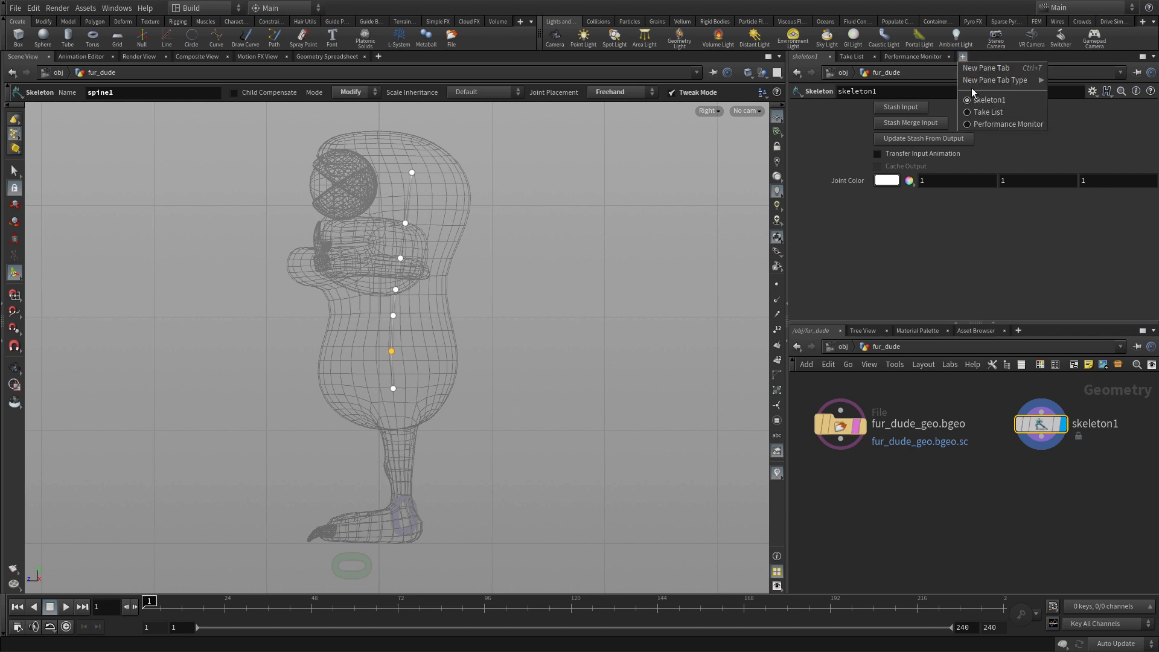
mouse_move(1025, 80)
mouse_move(1072, 226)
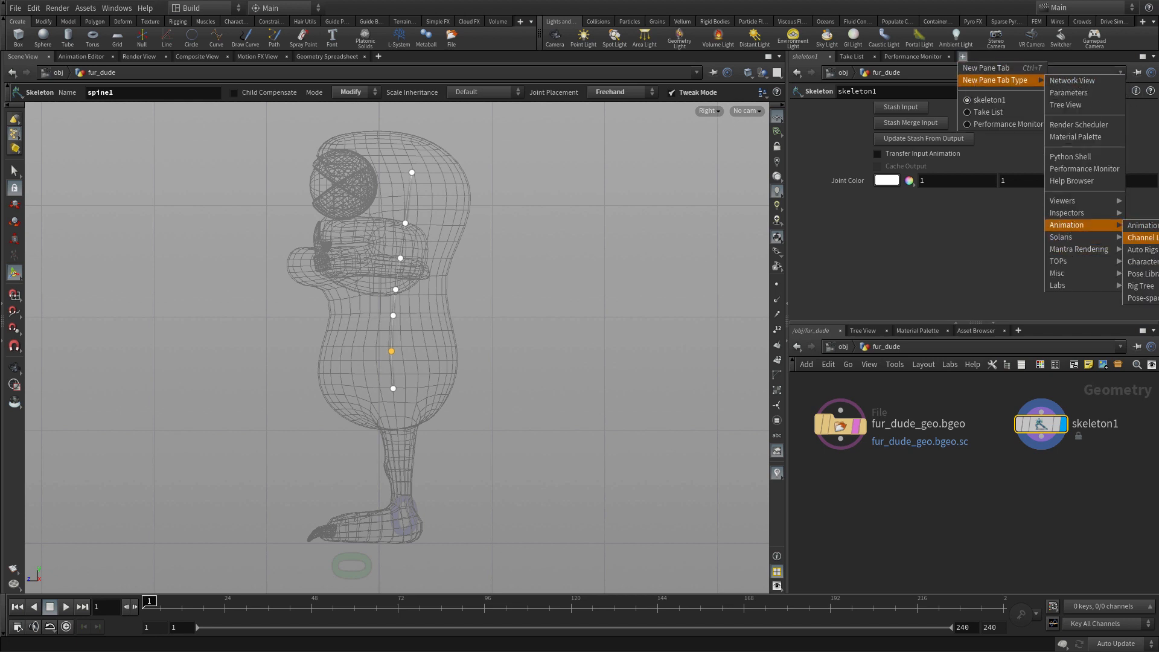
click(1151, 288)
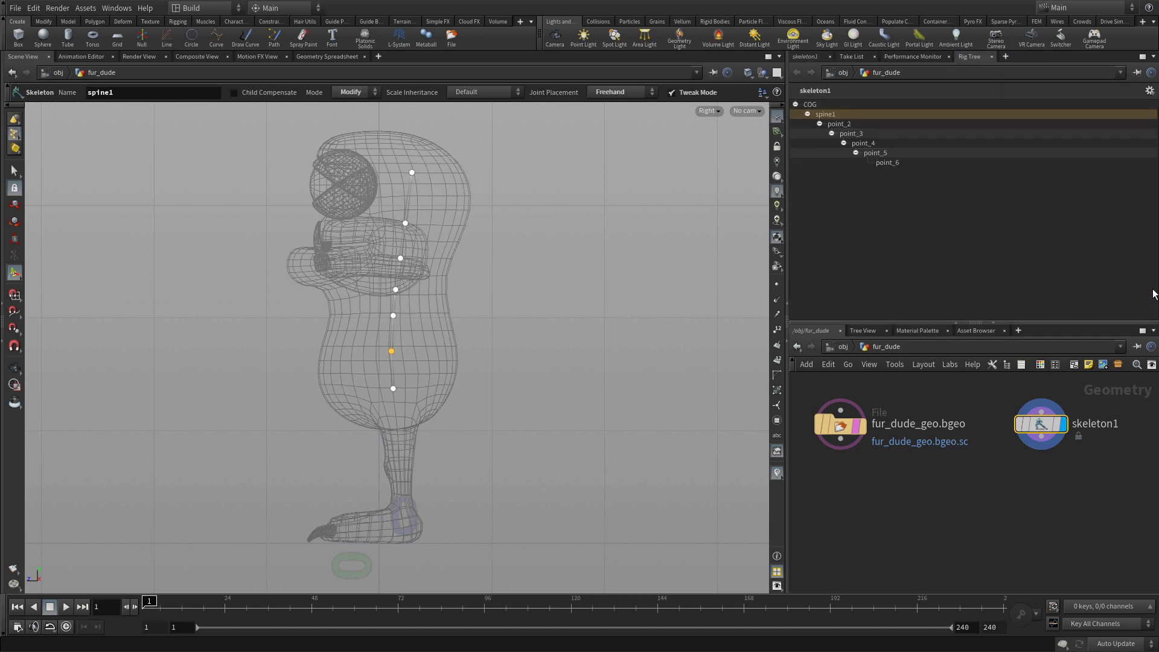
Step: Rename the point_2 joint as spine2 in the rig hierarchy
click(840, 124)
text(spin)
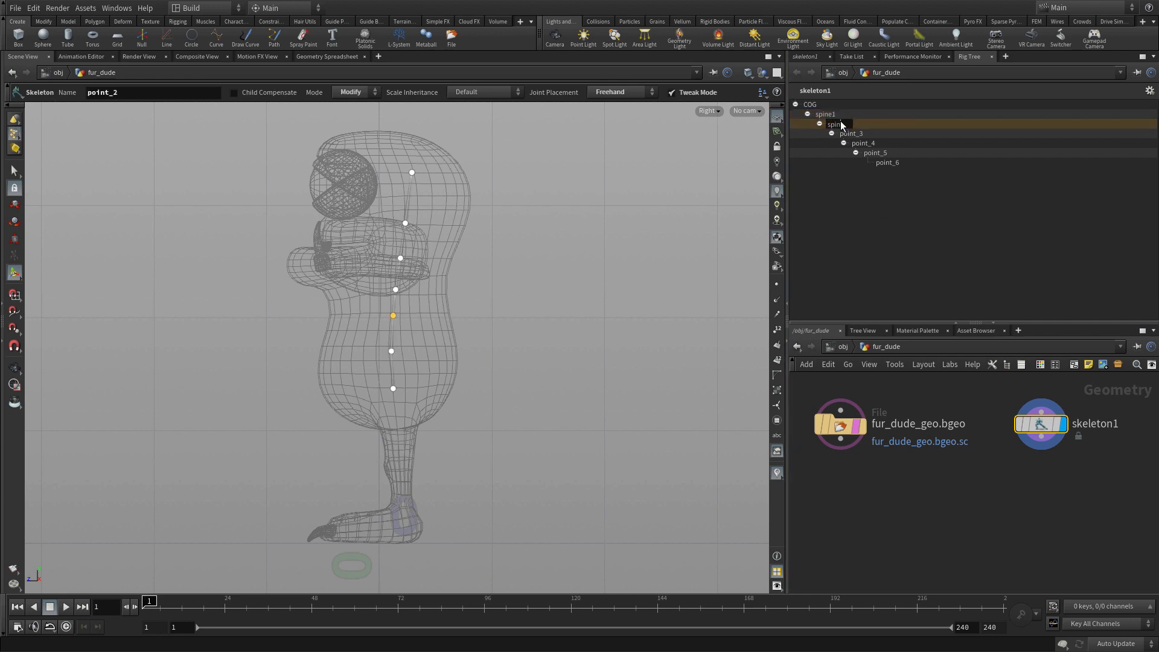
text(e2)
key(Return)
Step: Rename the point_3 joint as spine3 in the rig hierarchy
click(851, 134)
click(852, 134)
text(spi)
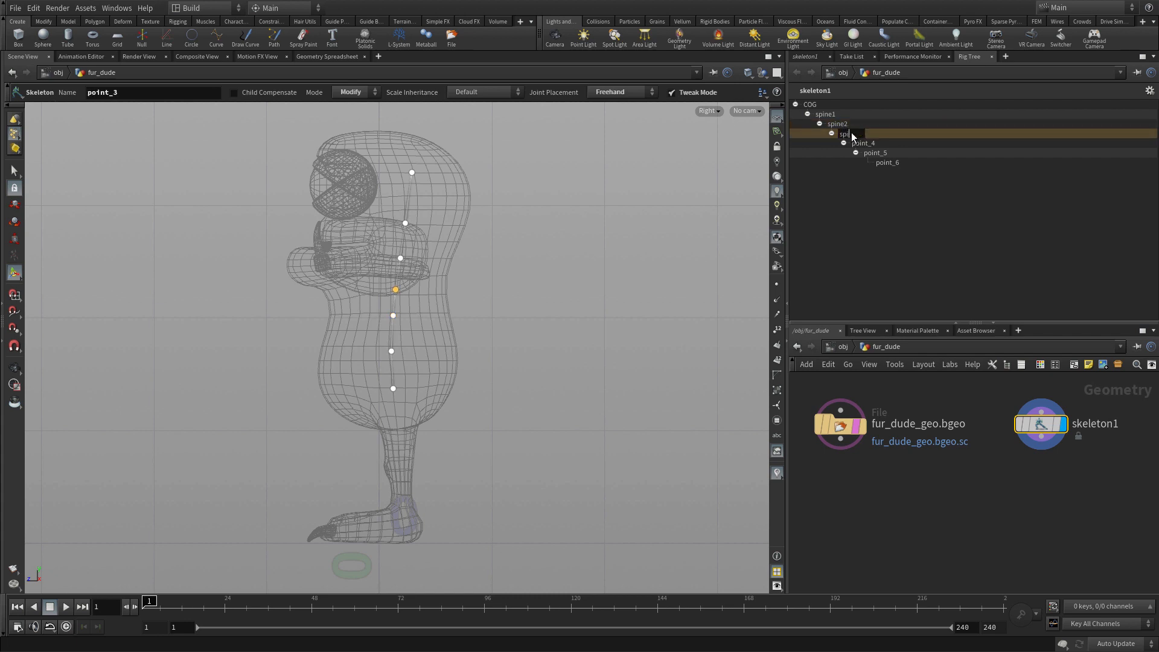
text(ne3)
key(Return)
Step: Rename the point_4 joint as neck1 and its child point_5 as neck2
click(864, 147)
click(869, 149)
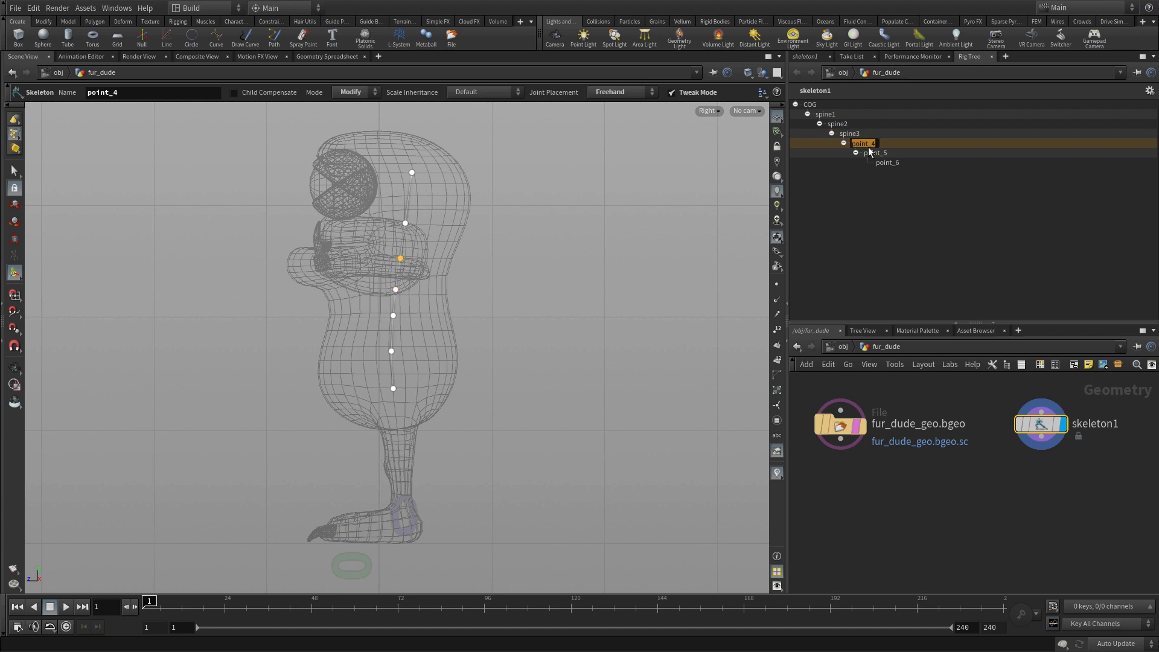
text(neck1)
key(Return)
click(875, 153)
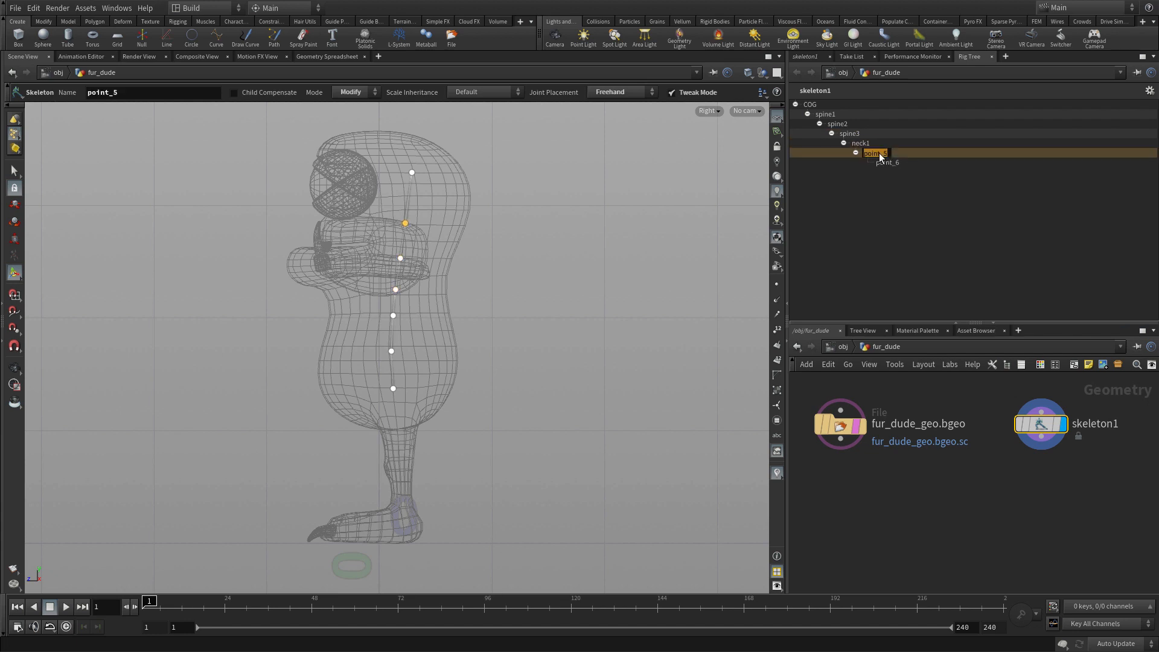
click(875, 153)
text(neck2)
Step: Rename the end joint of the spine chain, point_6, as head
double_click(885, 163)
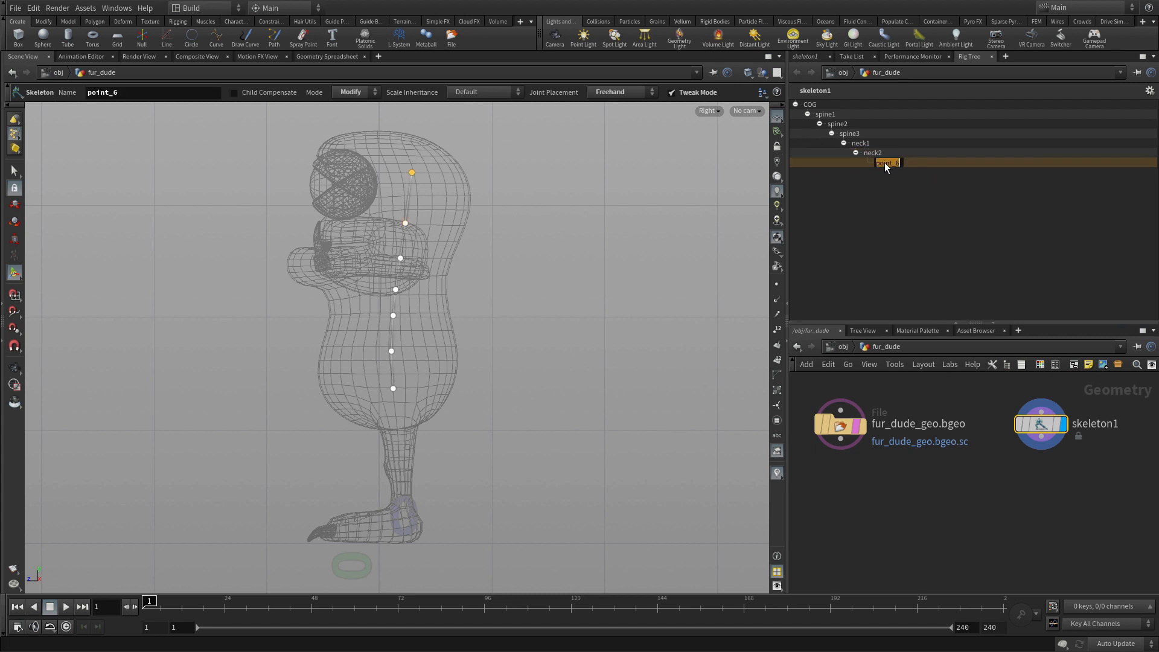
text(head)
key(Return)
Step: Switch the skeleton to Create mode and branch a new child joint off COG, just below it in the lower body
click(351, 92)
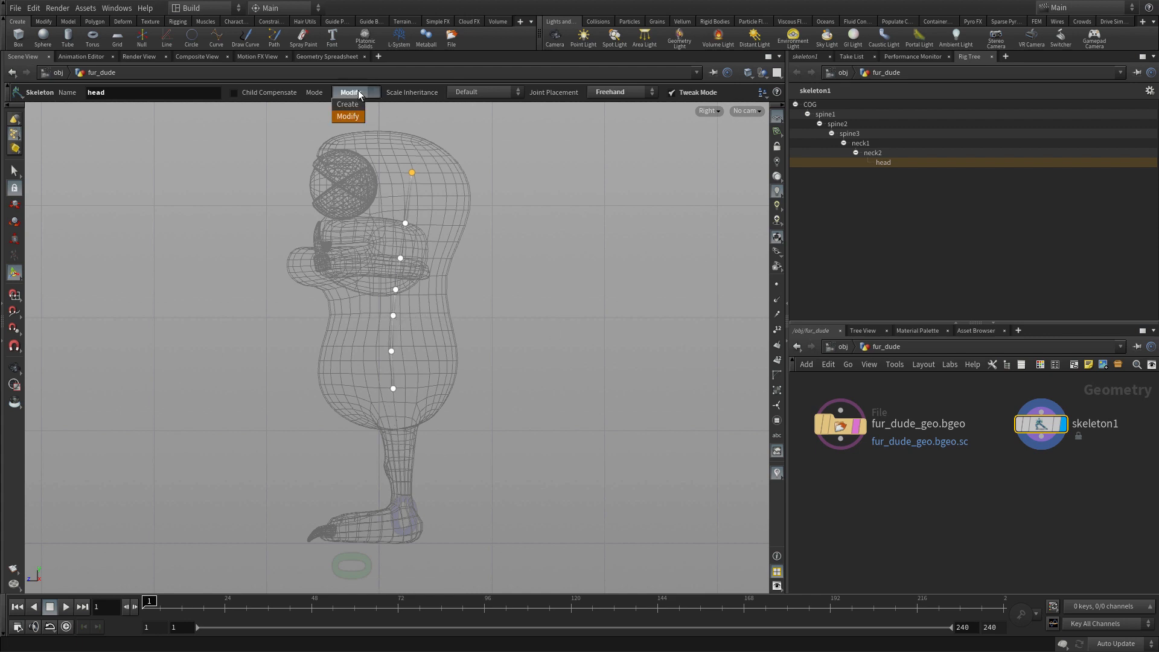
click(348, 105)
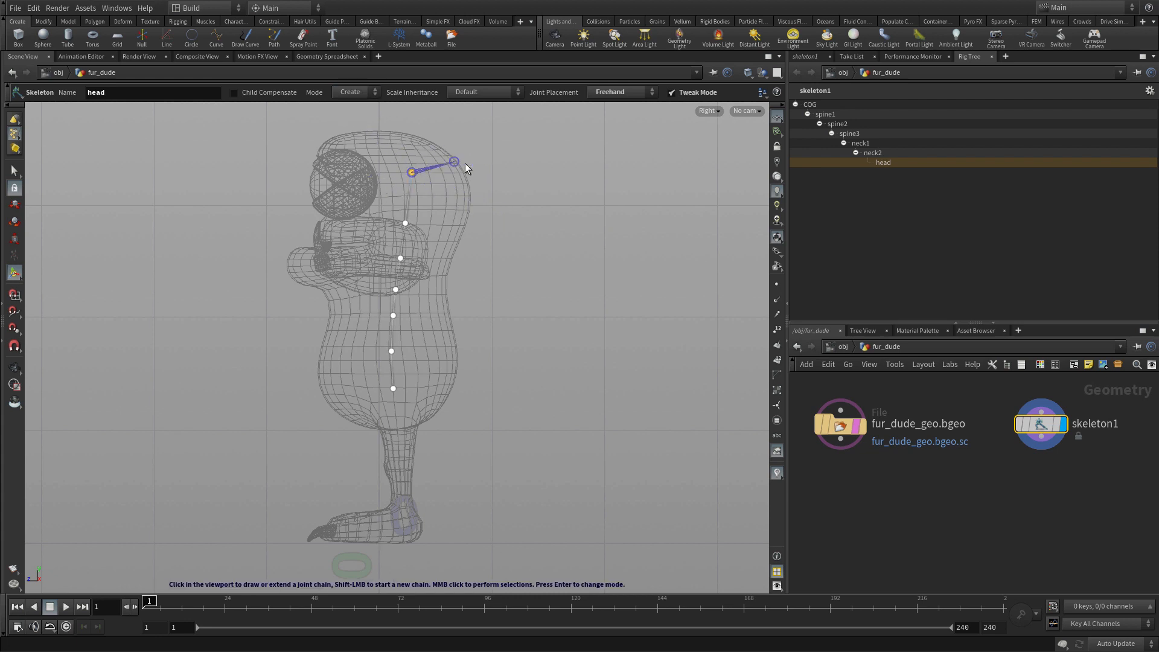
middle_click(613, 283)
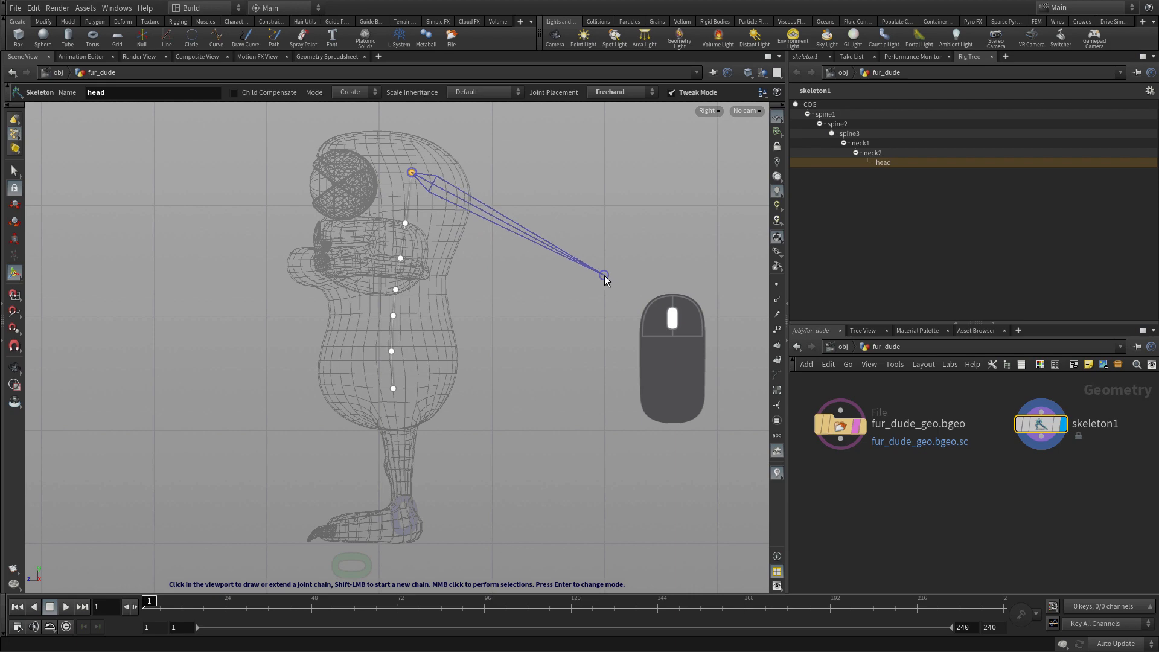
key(space)
right_drag(482, 333, 685, 209)
middle_drag(486, 439, 531, 217)
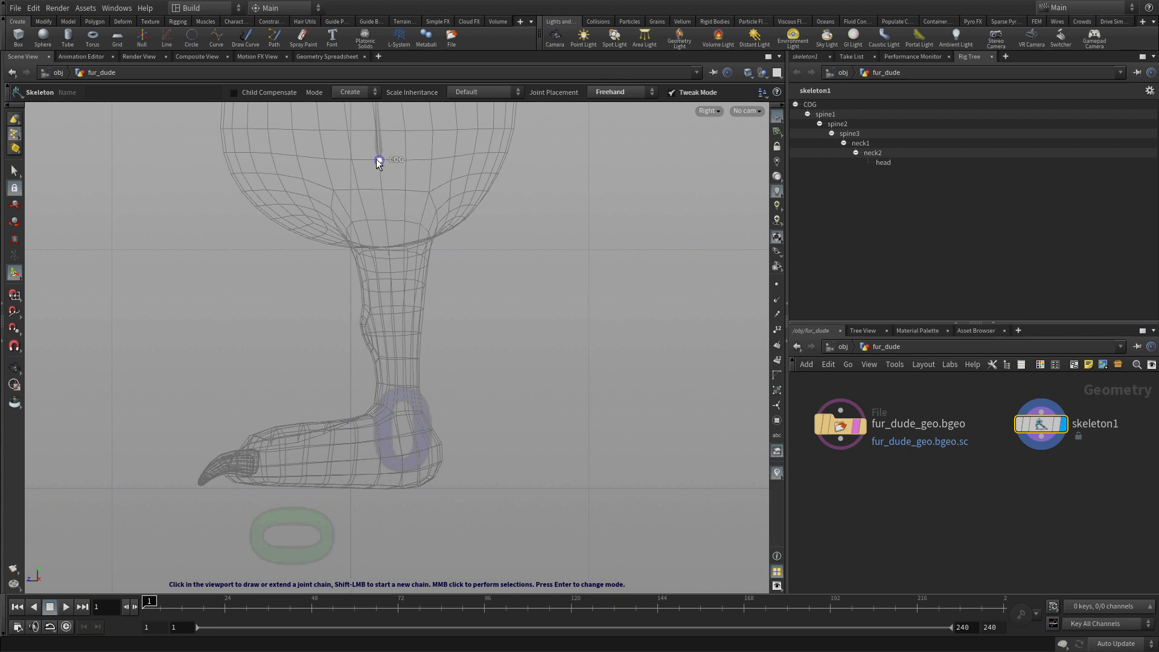
click(378, 160)
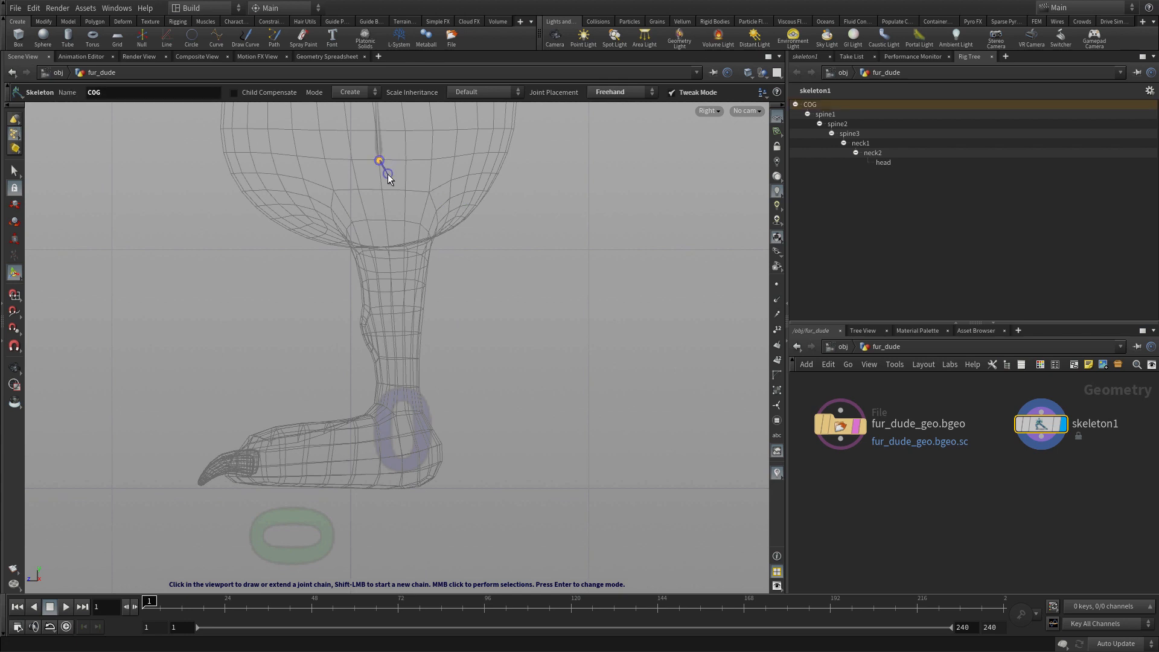
drag(383, 171, 386, 213)
click(386, 213)
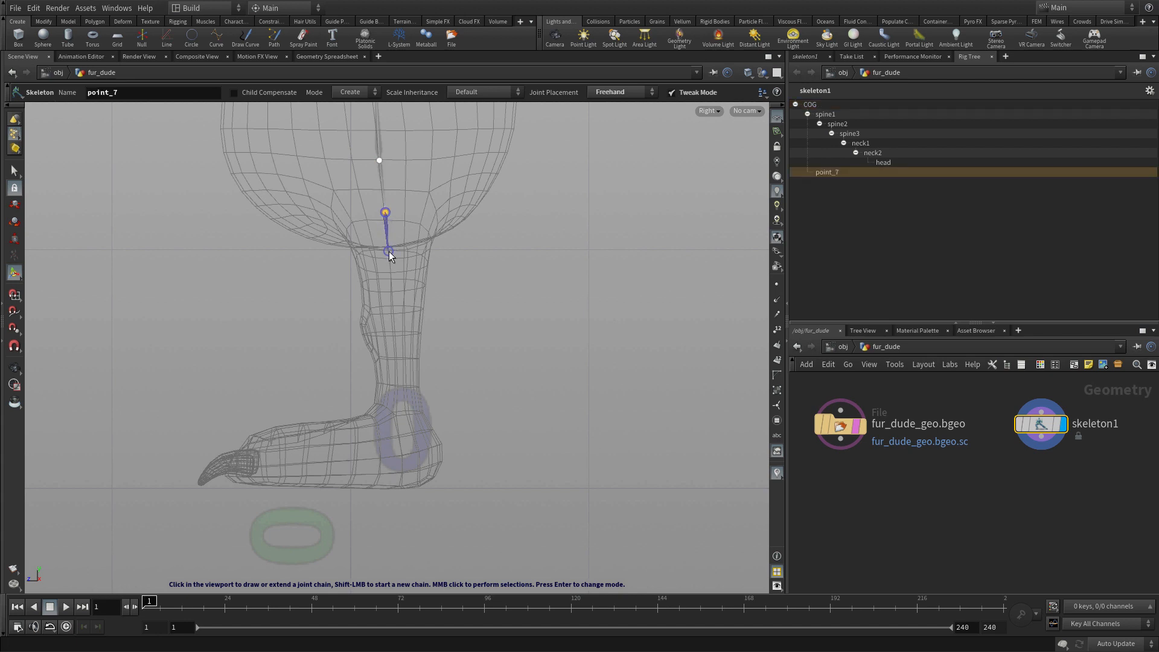
Step: Extend the new branch with joints at the hip, knee, ankle, ball of the foot and toe, and end the chain
click(389, 251)
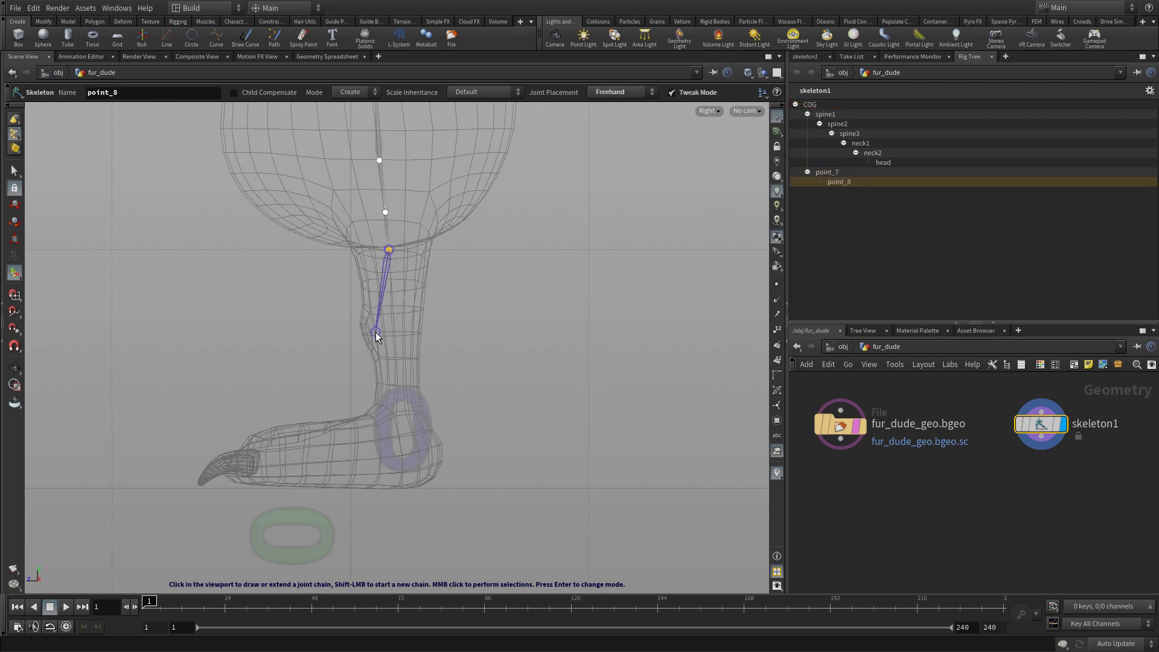
click(375, 333)
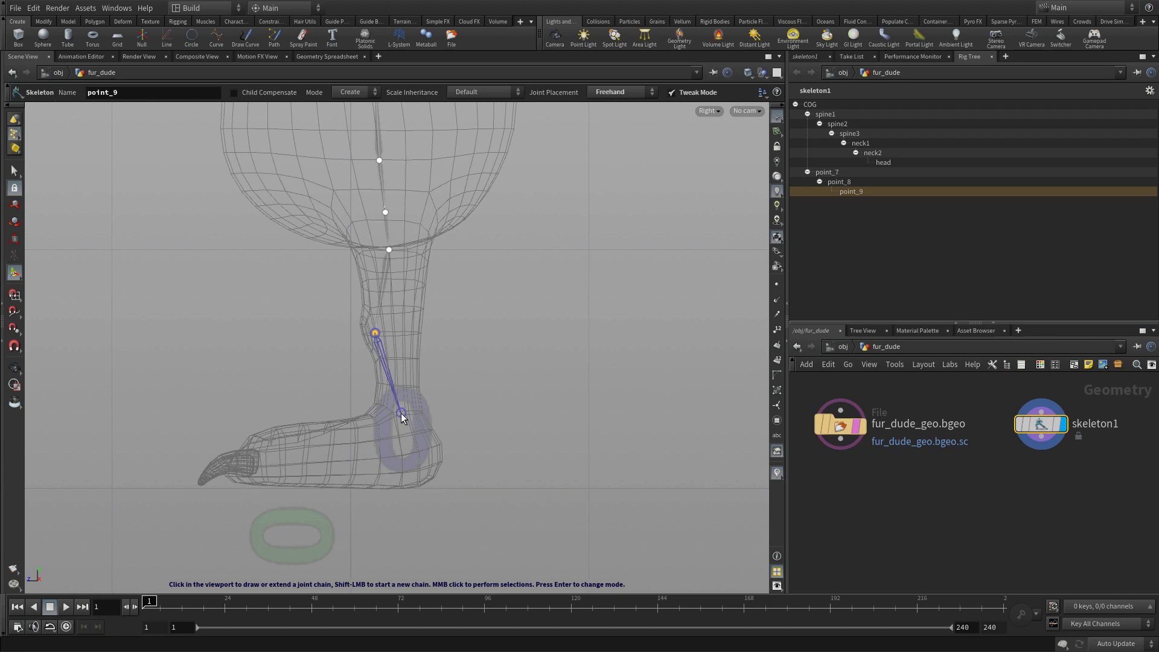
click(401, 414)
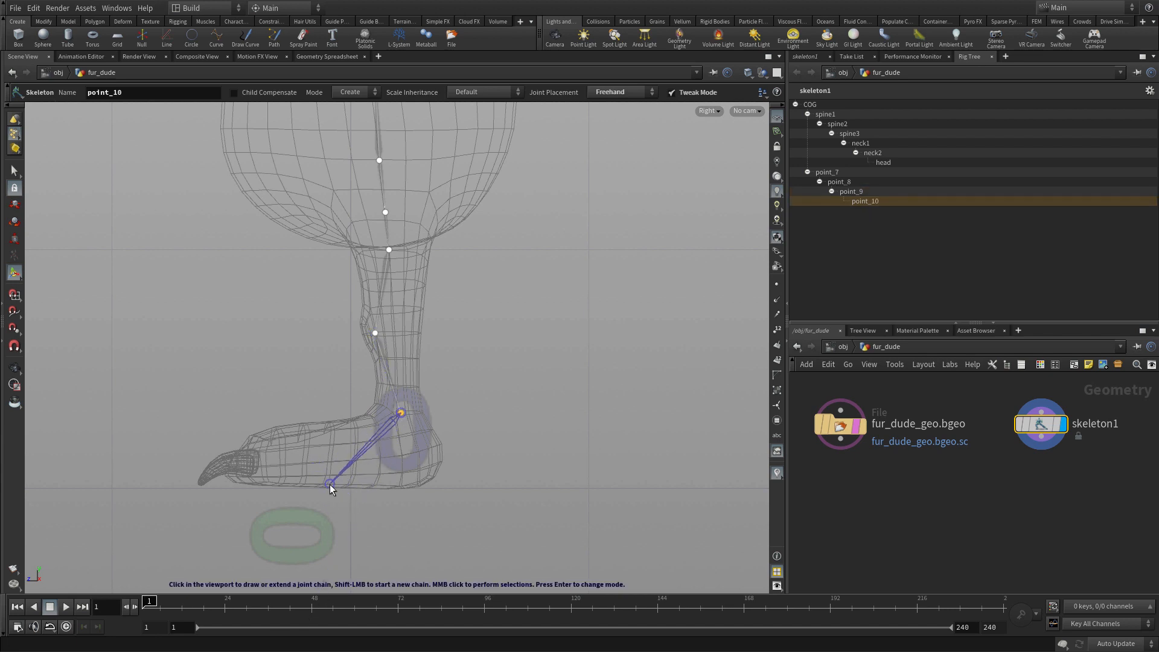
click(327, 480)
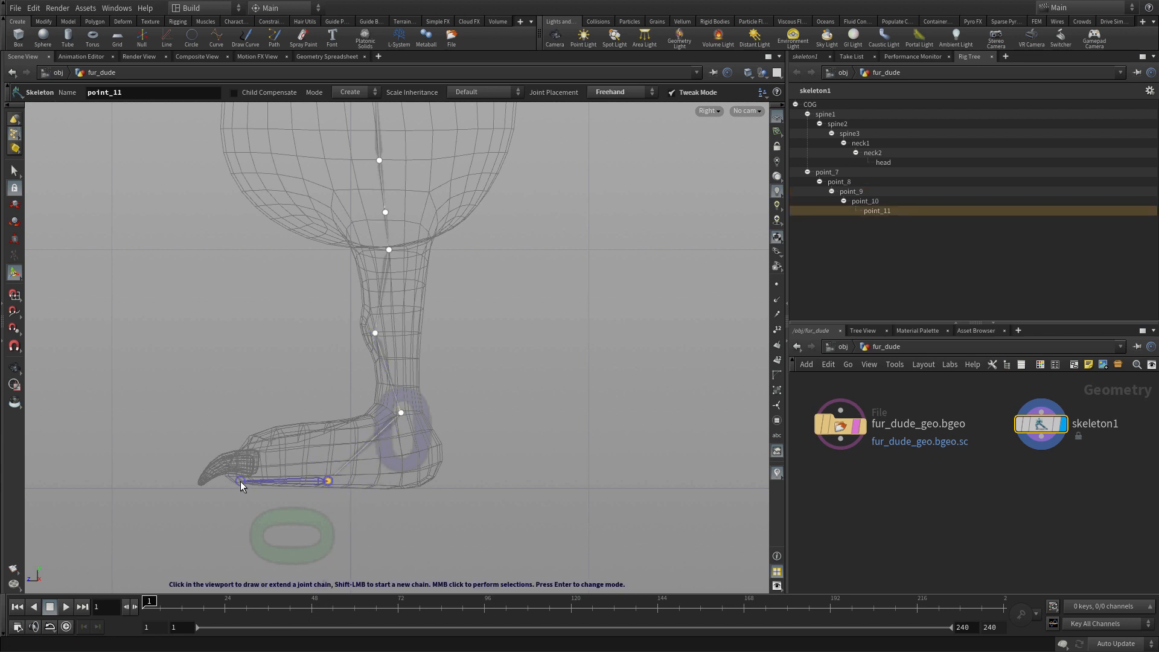
click(240, 481)
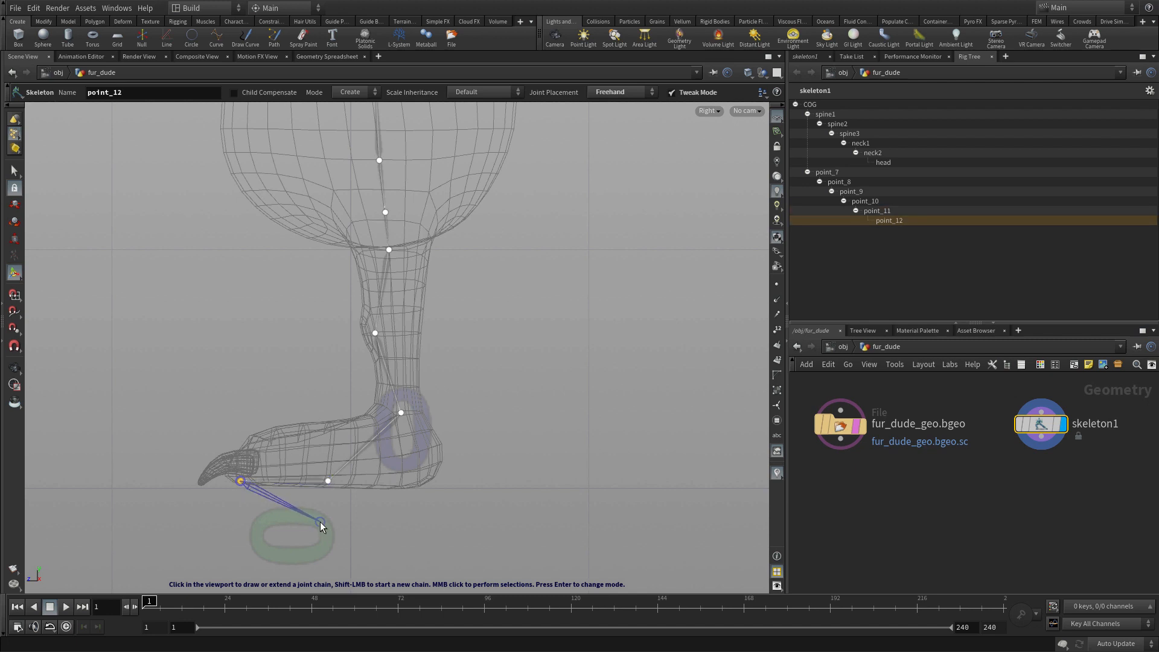
middle_click(322, 530)
Step: Switch the skeleton to Modify mode and rename the joint just below COG as pelvis
click(350, 91)
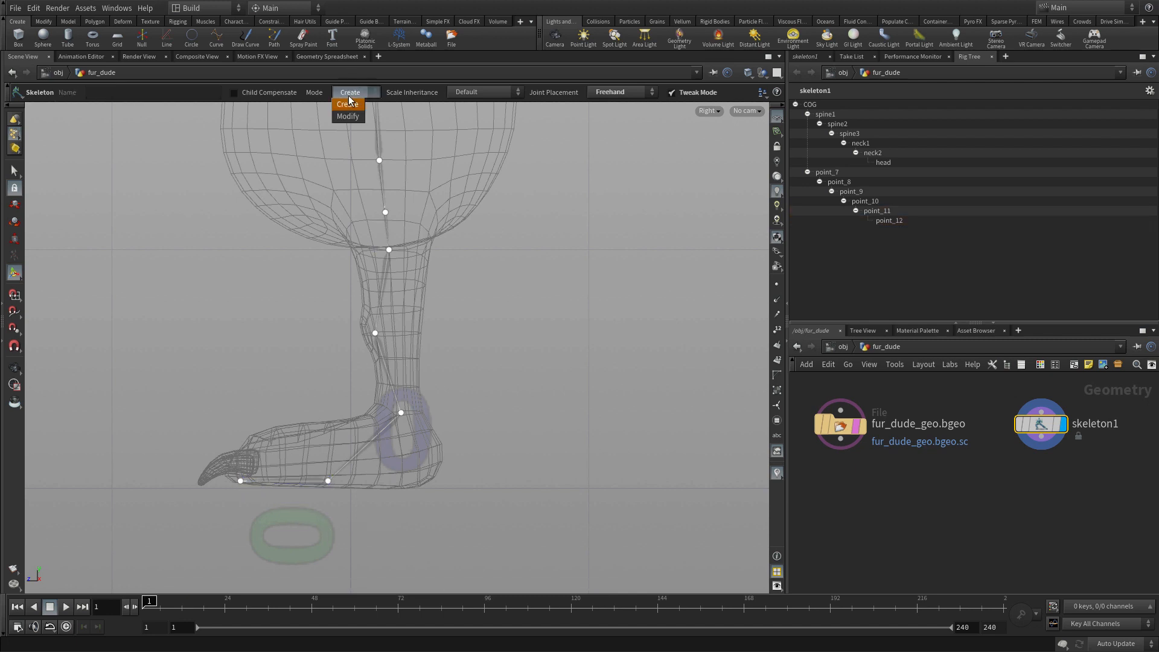
click(353, 115)
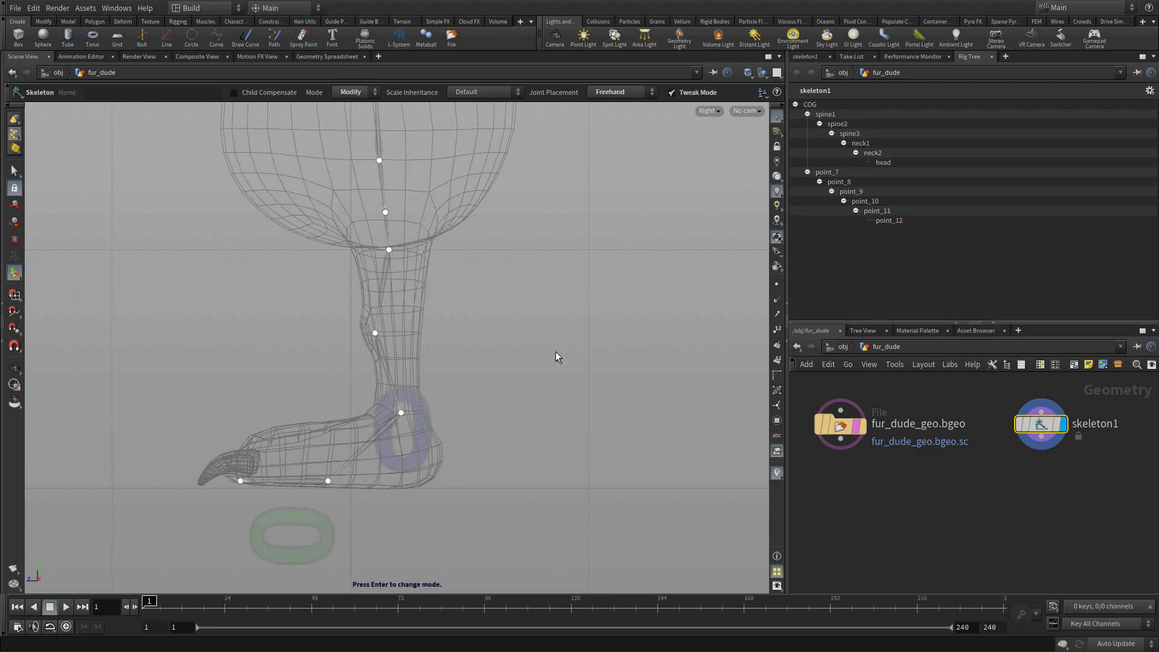
click(385, 212)
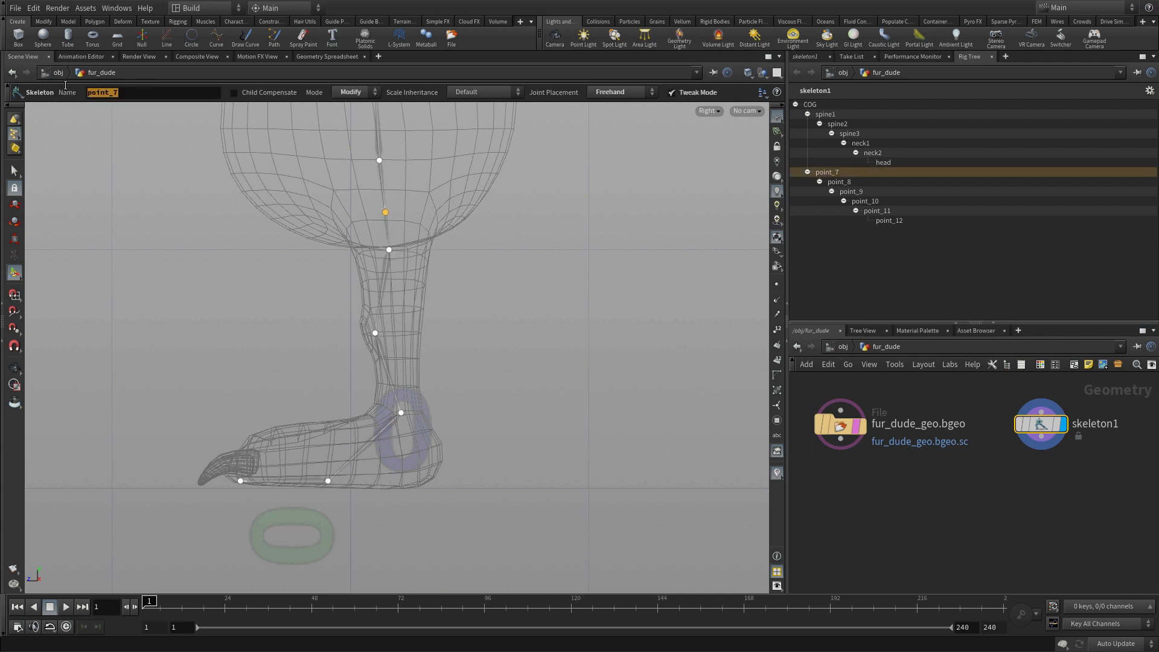
text(pelvis)
key(Return)
Step: Rename the point_8 joint as l_hip and the point_9 joint as l_knee in the rig hierarchy
double_click(842, 182)
key(BackSpace)
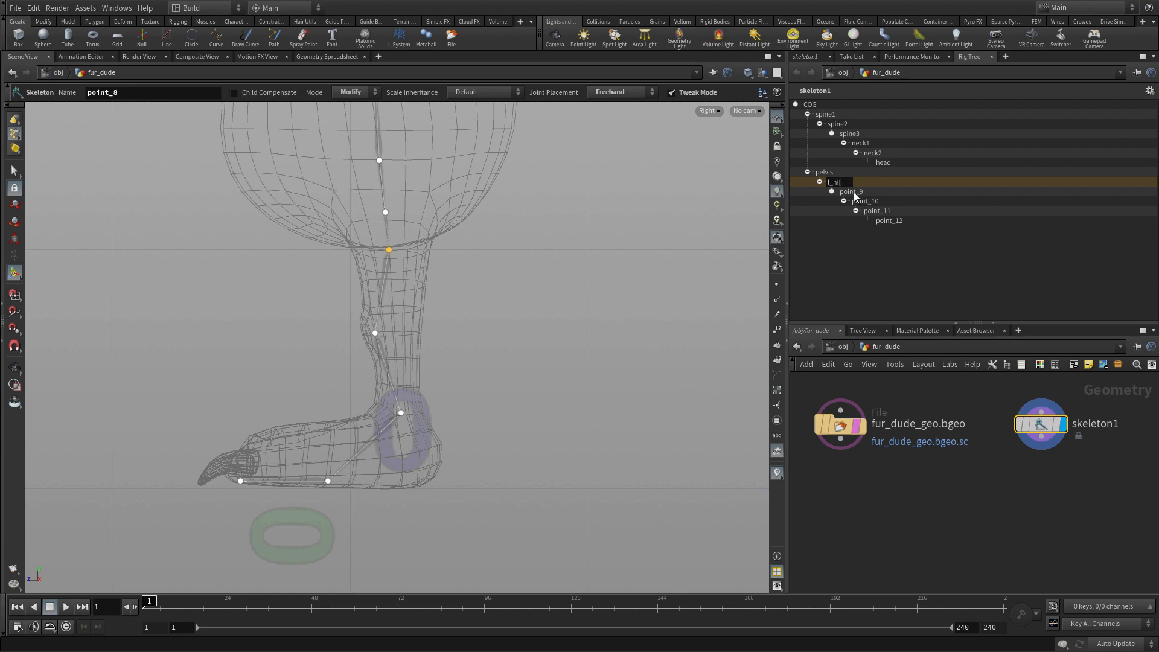
text(p)
key(Return)
double_click(854, 191)
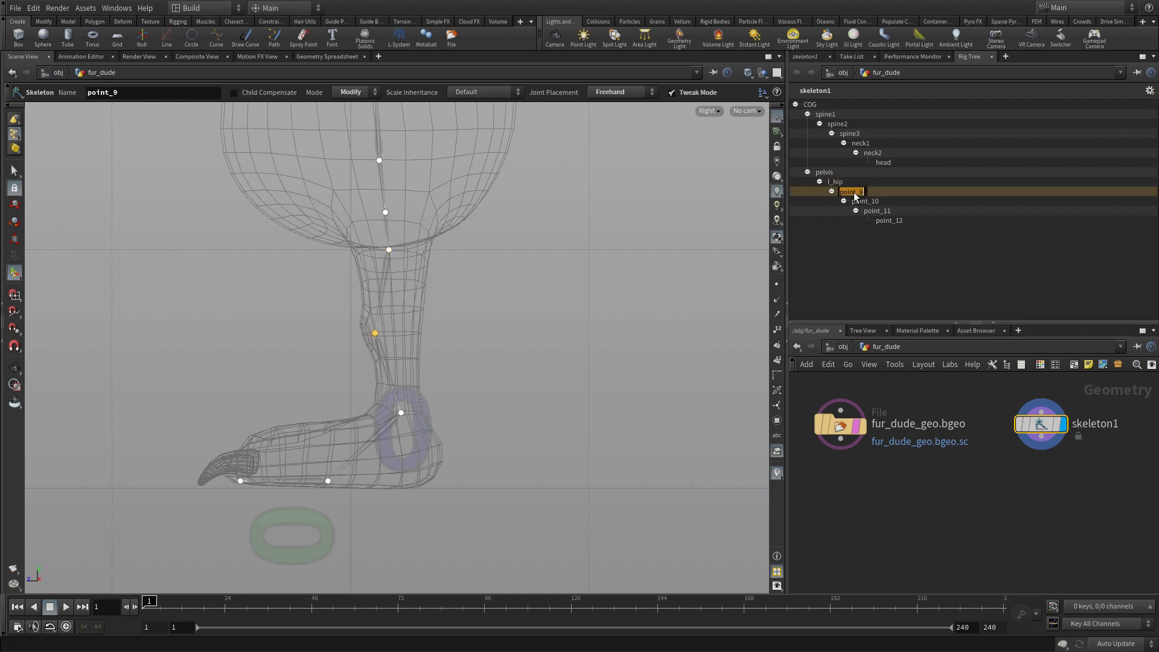
key(BackSpace)
text(l_knee)
key(Return)
Step: Rename the point_10 joint as l_ankle and the point_11 joint as l_ball
double_click(865, 202)
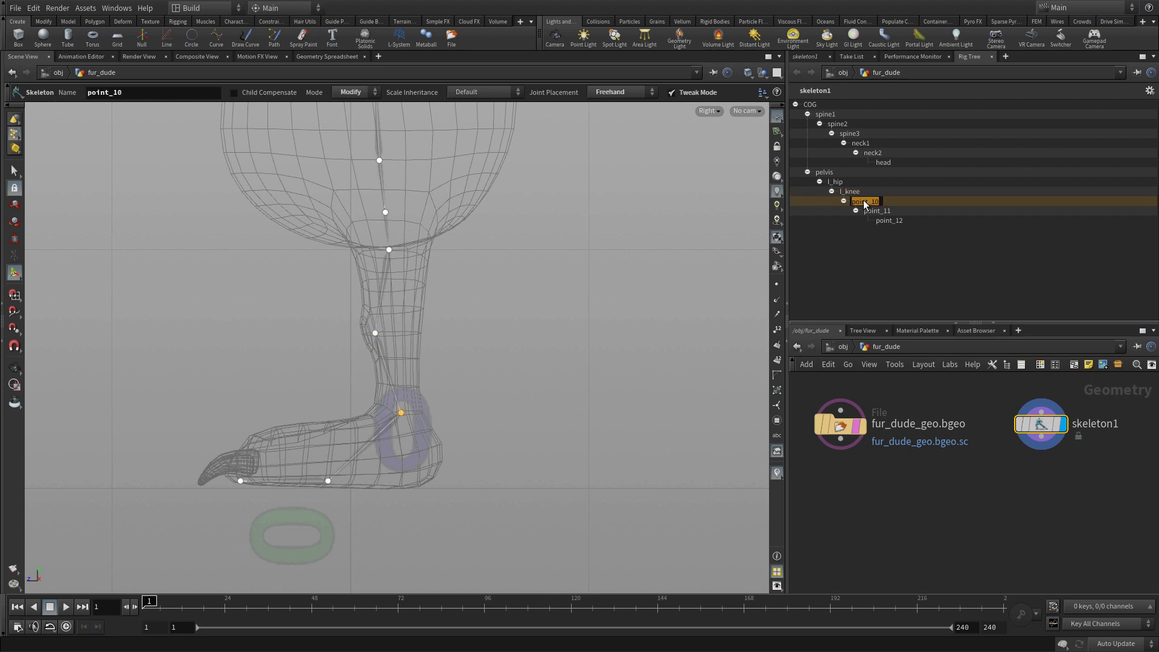
key(BackSpace)
text(l_ankle)
key(Return)
double_click(877, 211)
key(BackSpace)
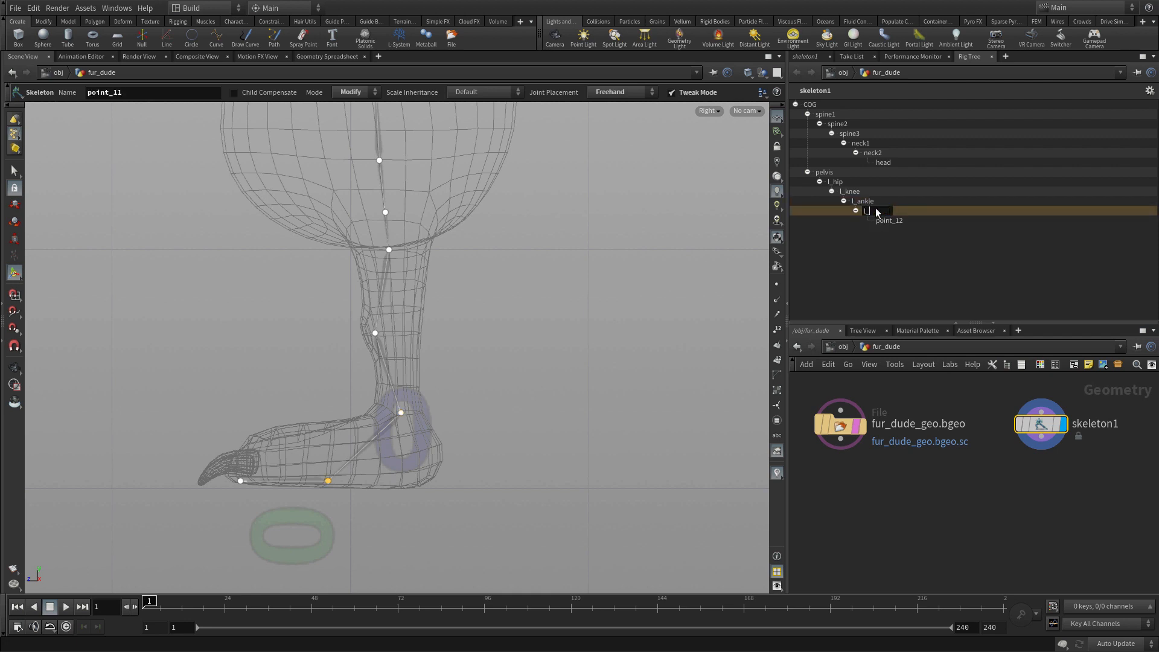
text(l_ball)
key(Return)
Step: Rename the last joint of the leg chain, point_12, as l_toe
double_click(884, 221)
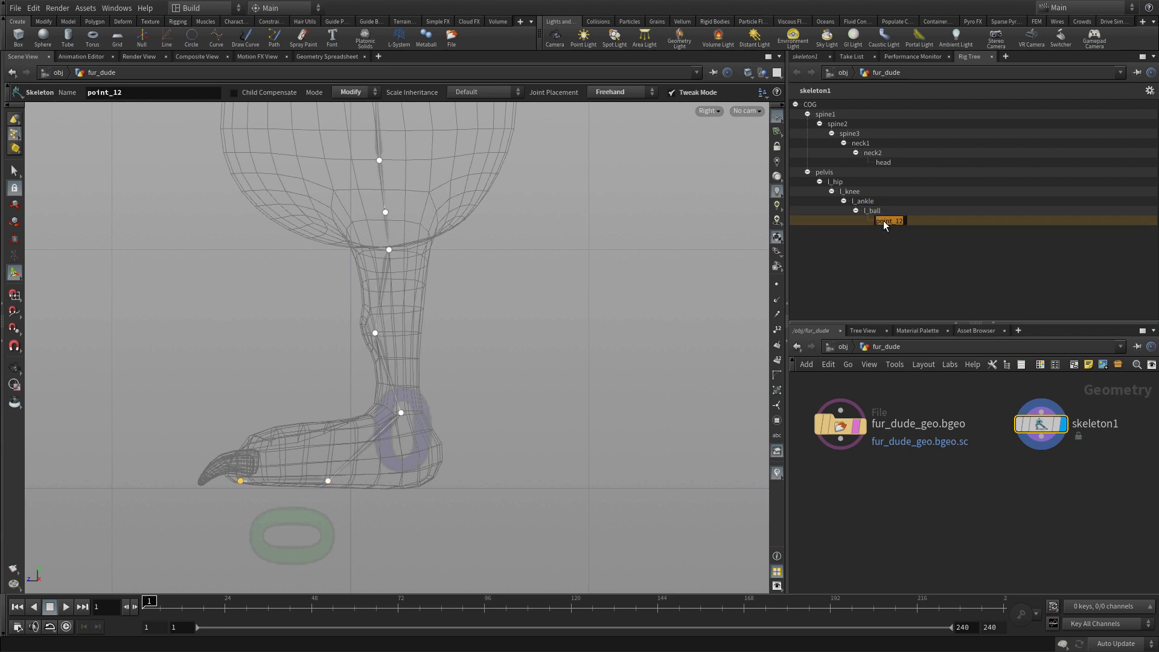
text(l_toe)
key(Return)
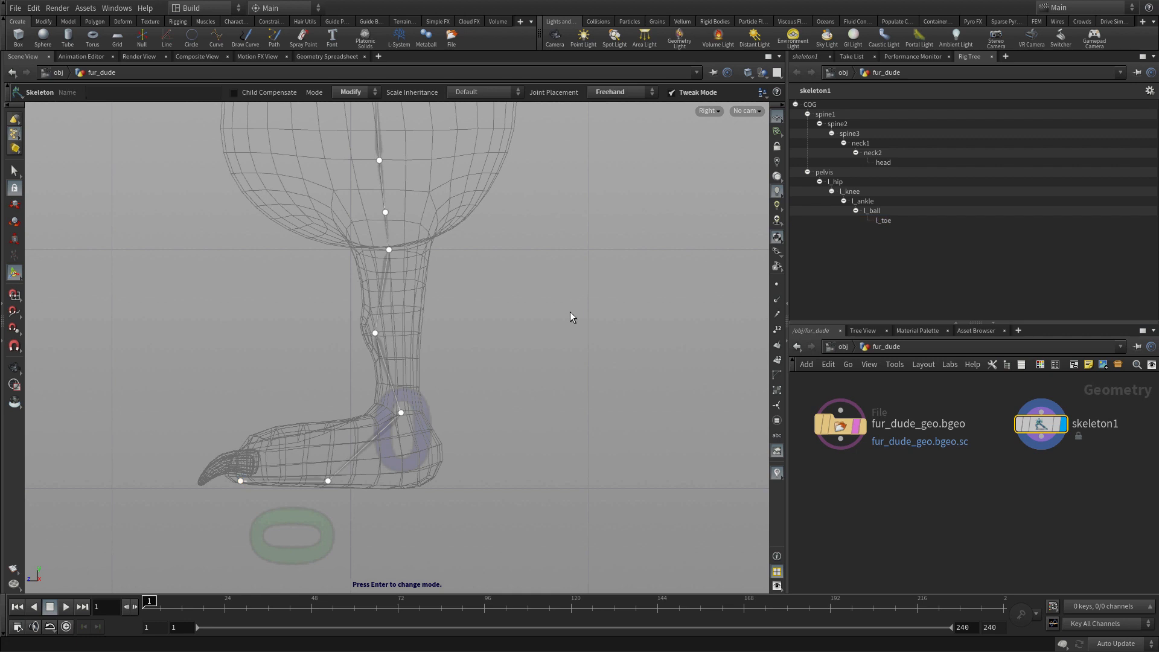
Step: Change the viewport from the Right view to a single Front view
key(space)
right_drag(490, 281, 315, 329)
middle_drag(458, 285, 432, 422)
right_drag(435, 392, 372, 400)
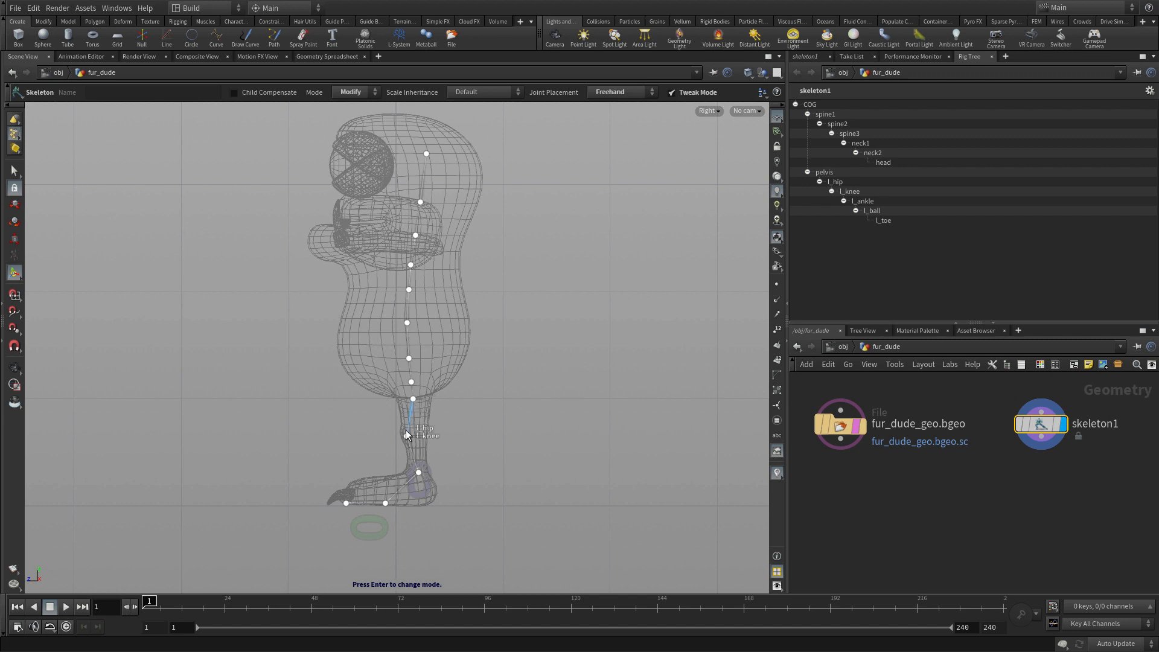
key(space+b)
key(space+b)
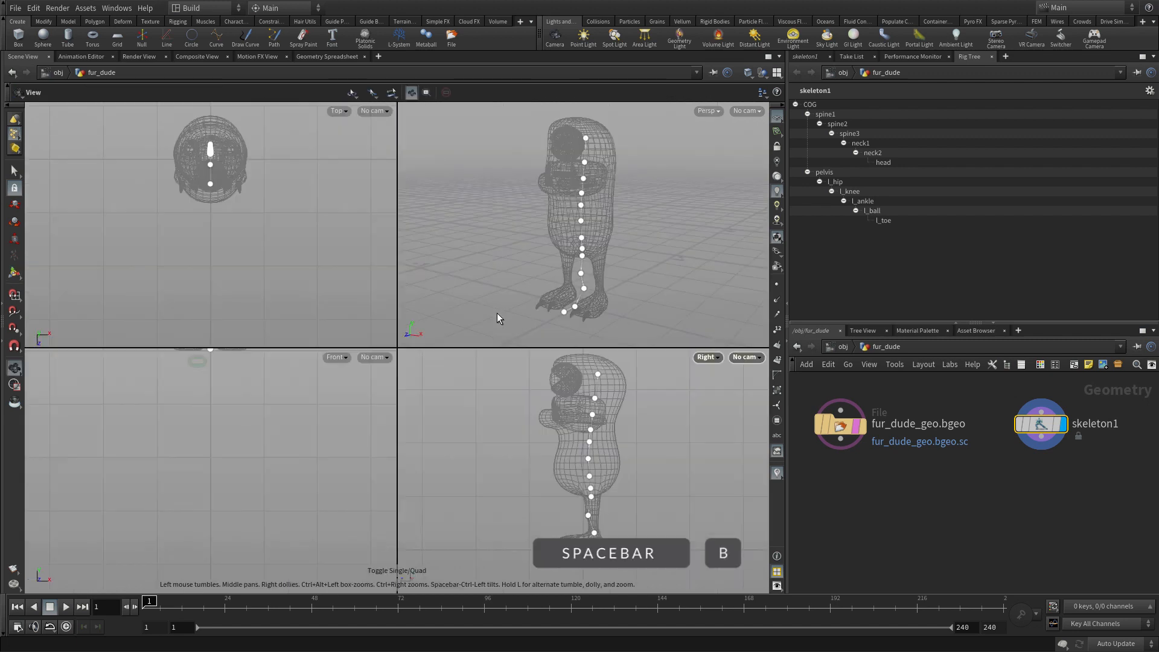
key(space+b)
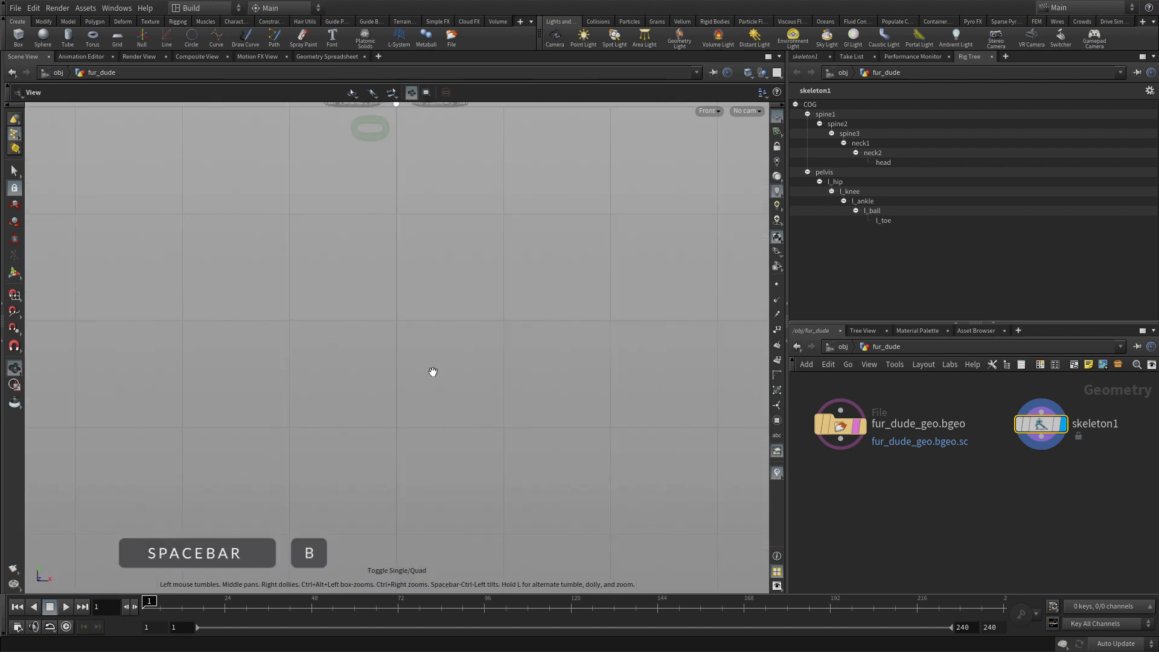
Step: Select the five leg joints from l_hip down to l_toe for editing with the skeleton tool
right_drag(432, 372, 390, 333)
middle_drag(396, 310, 380, 479)
right_drag(380, 480, 513, 378)
middle_drag(496, 364, 495, 458)
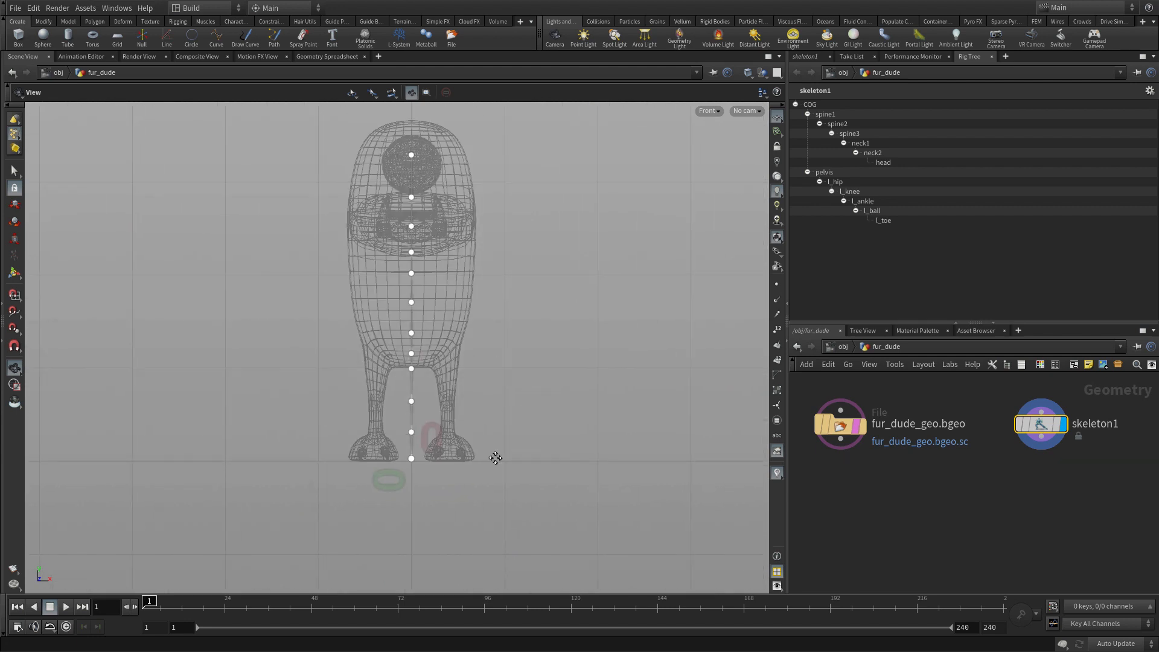
right_drag(494, 458, 640, 347)
middle_drag(365, 394, 436, 379)
right_drag(435, 383, 478, 337)
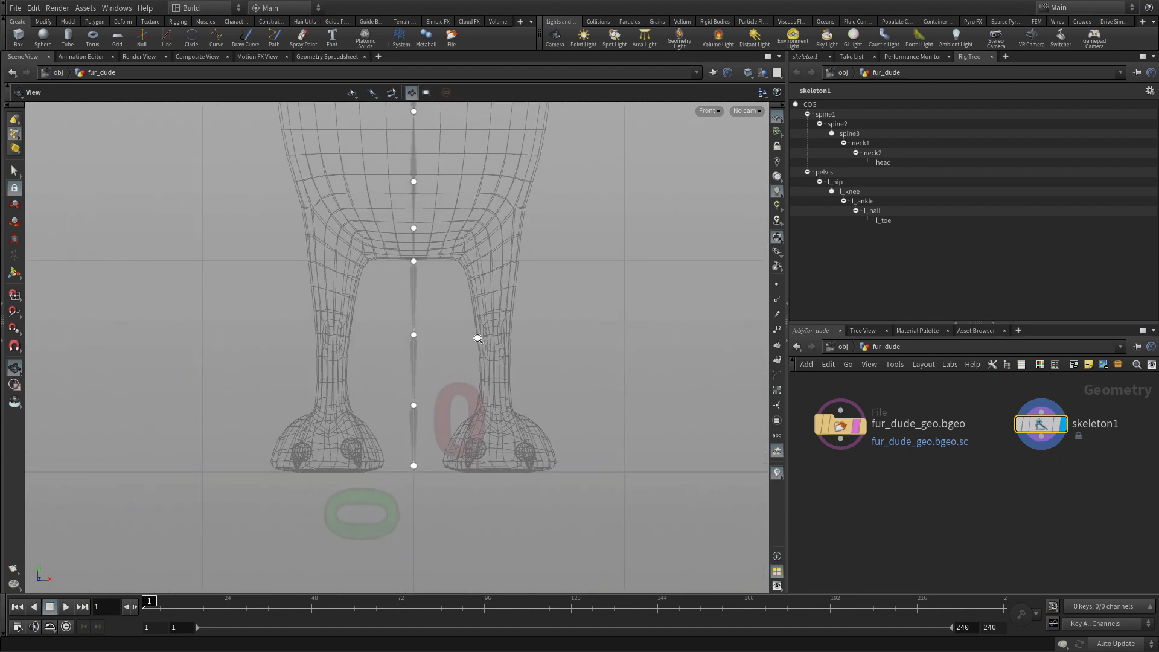
middle_drag(479, 337, 468, 343)
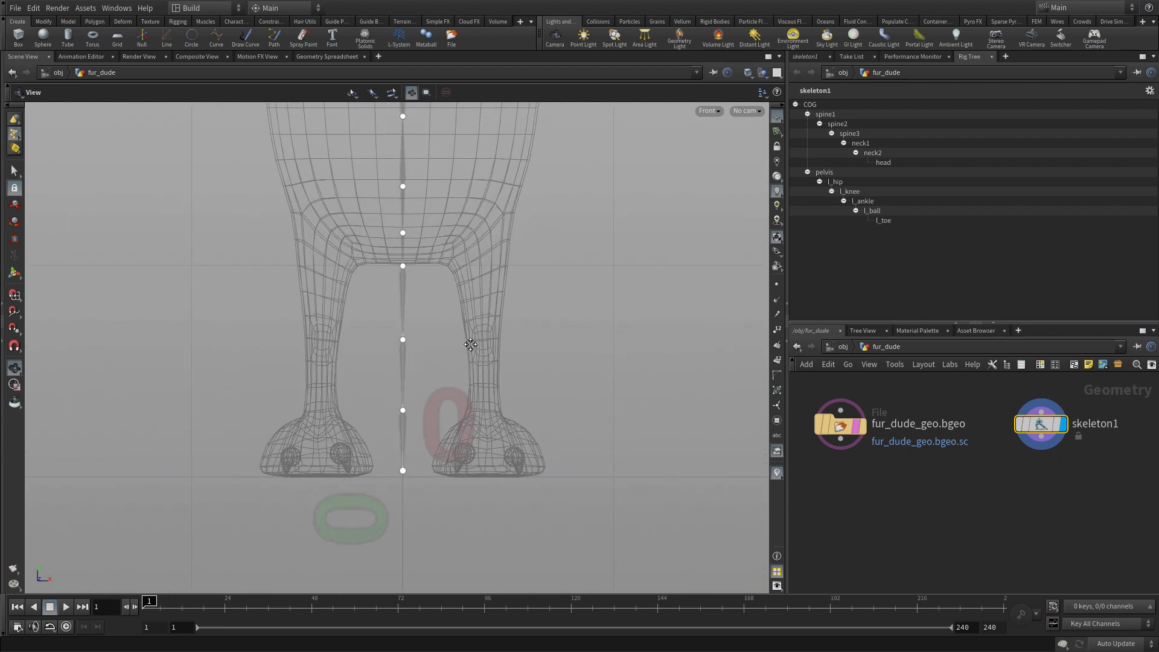
click(402, 469)
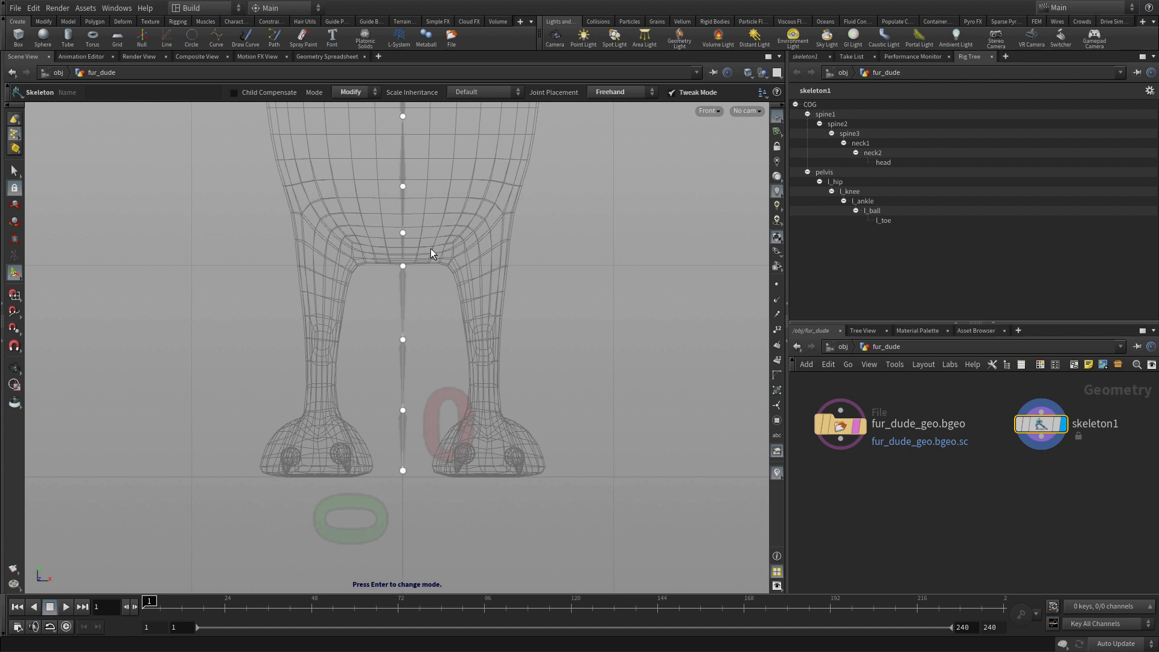
key(s)
drag(430, 248, 356, 508)
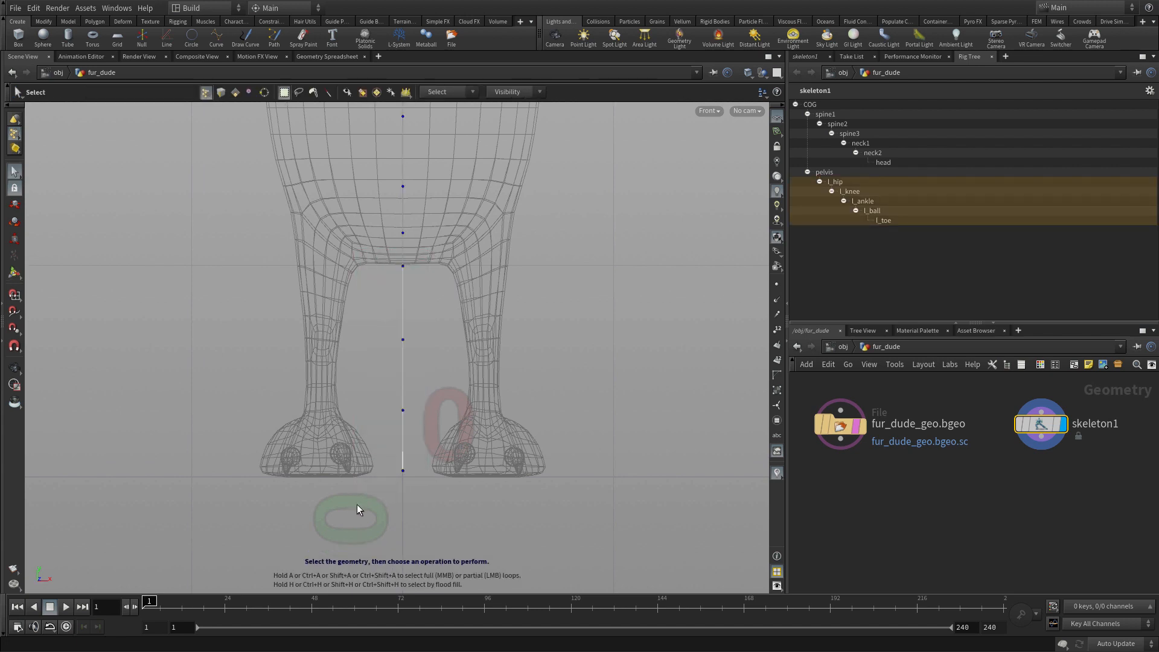
key(Return)
Step: Show the transform handle and move the selected leg joints sideways into the middle of the character's left leg
right_click(472, 367)
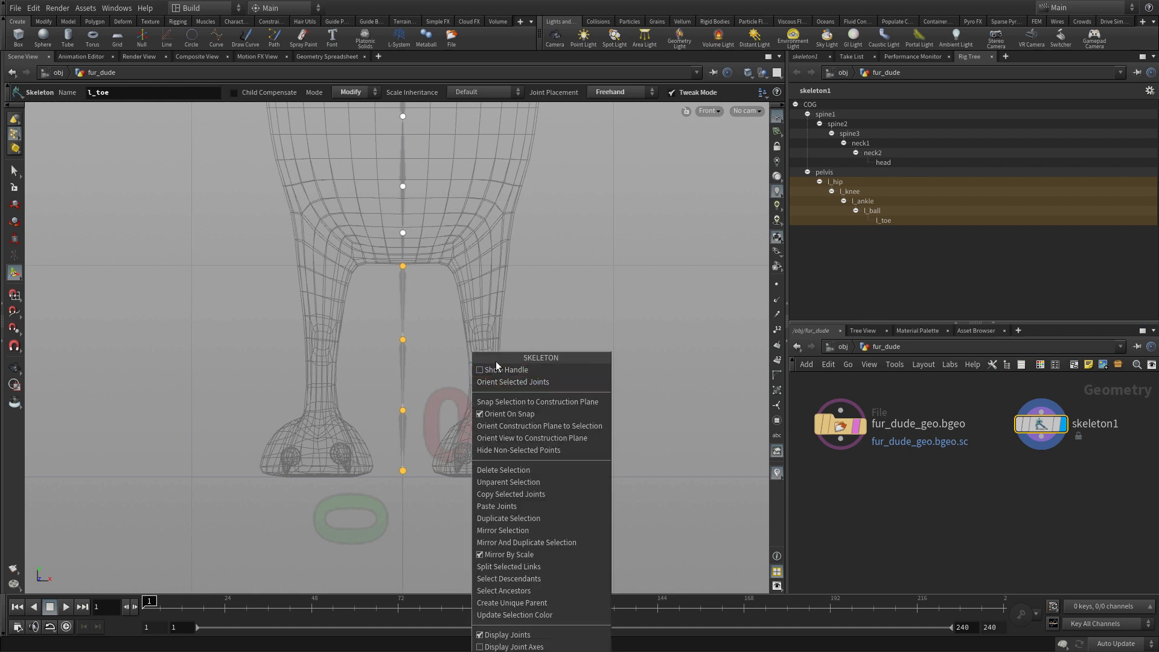
click(496, 368)
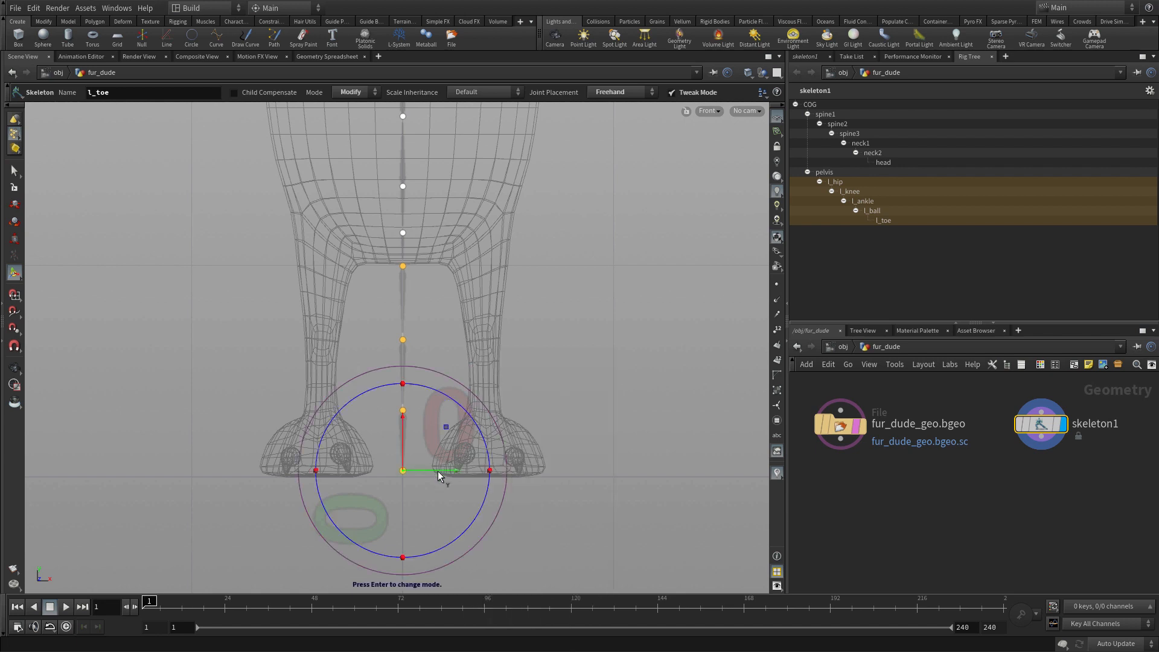
drag(438, 470, 519, 470)
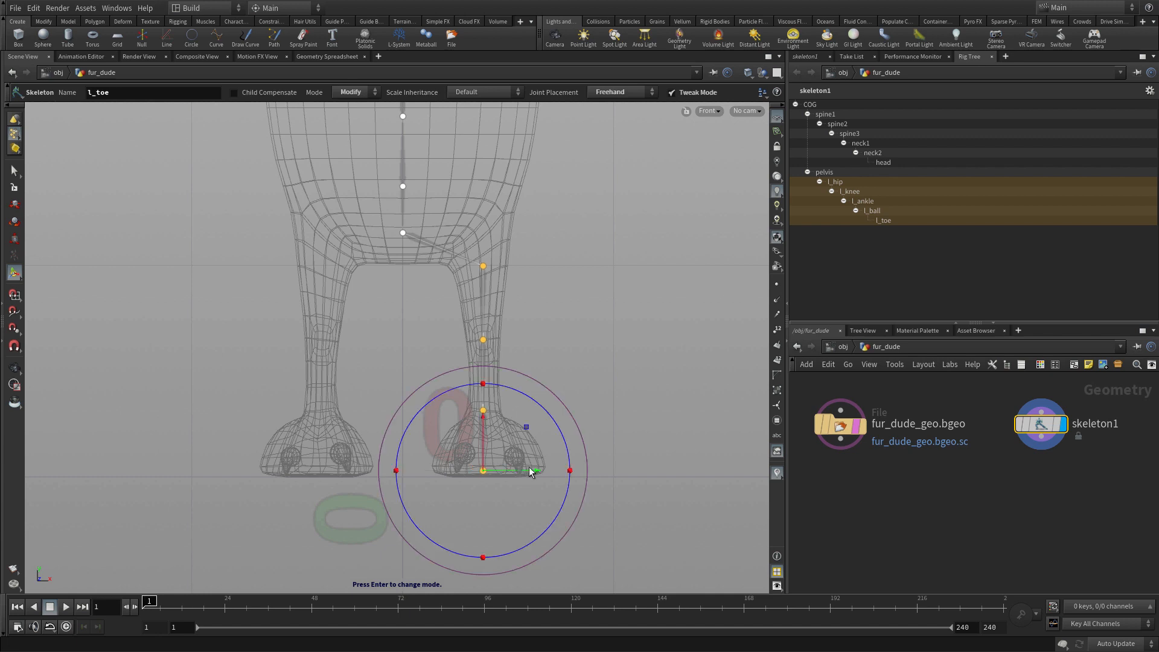
Step: Select the five left leg joints from l_hip down to l_toe and append a Skeleton Mirror node after skeleton1
click(584, 285)
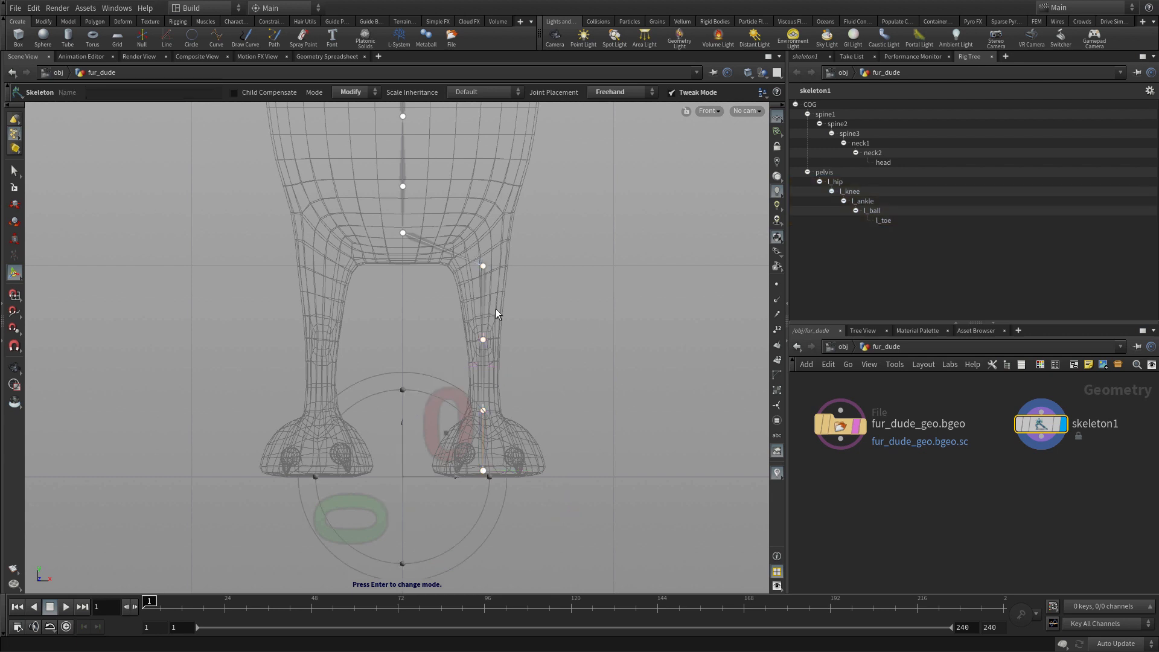
key(s)
drag(468, 230, 527, 540)
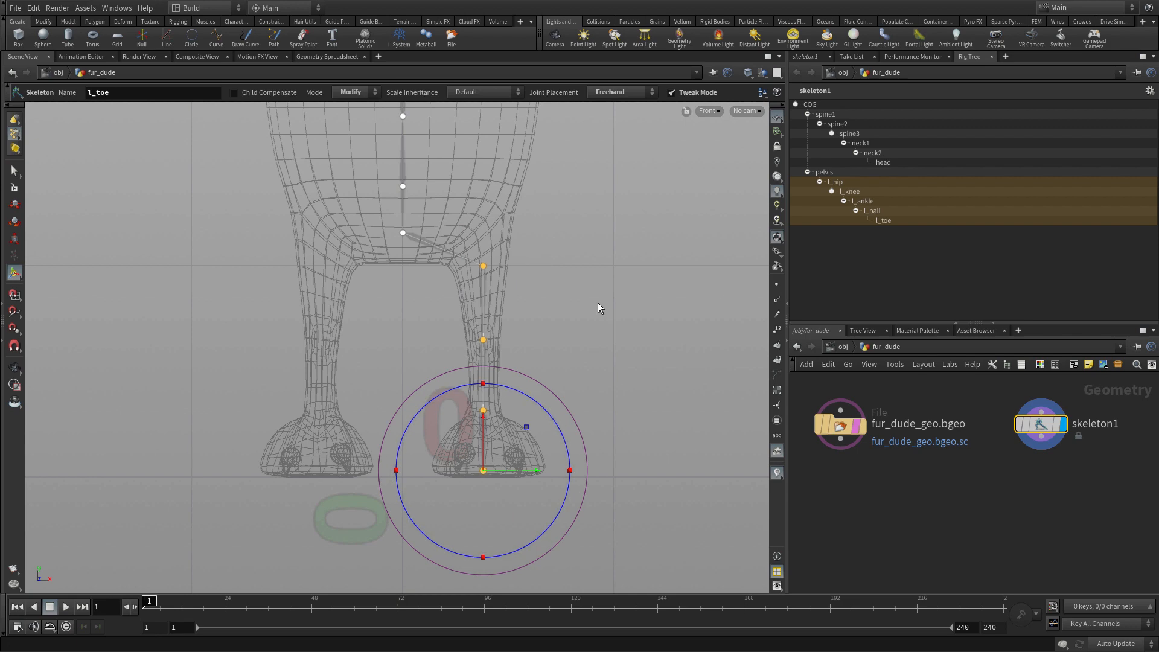
key(Tab)
text(ske)
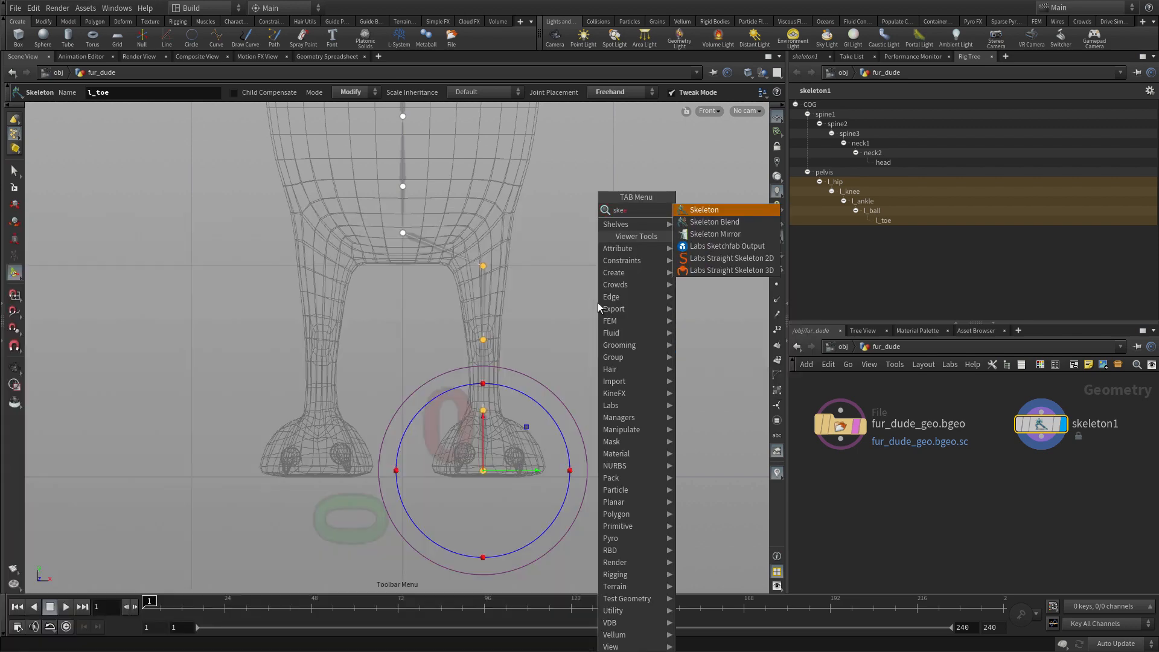
key(Down)
key(Down)
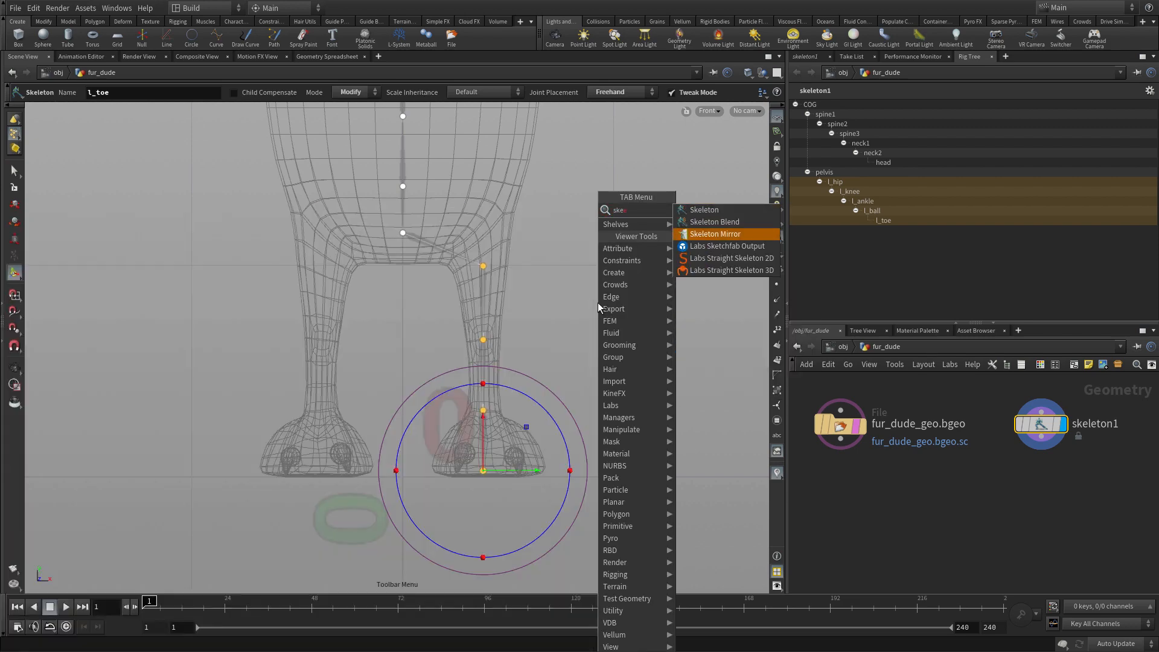
key(Return)
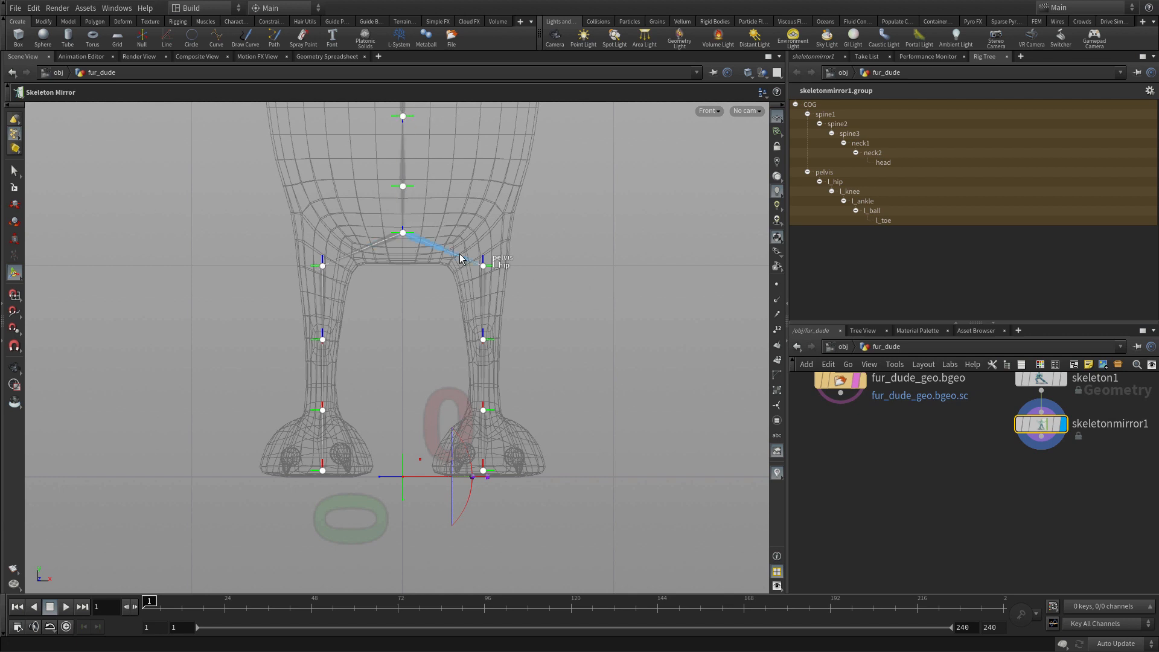
Step: Restrict the Skeleton Mirror node's group to the left leg joints from l_hip down to l_toe
click(819, 58)
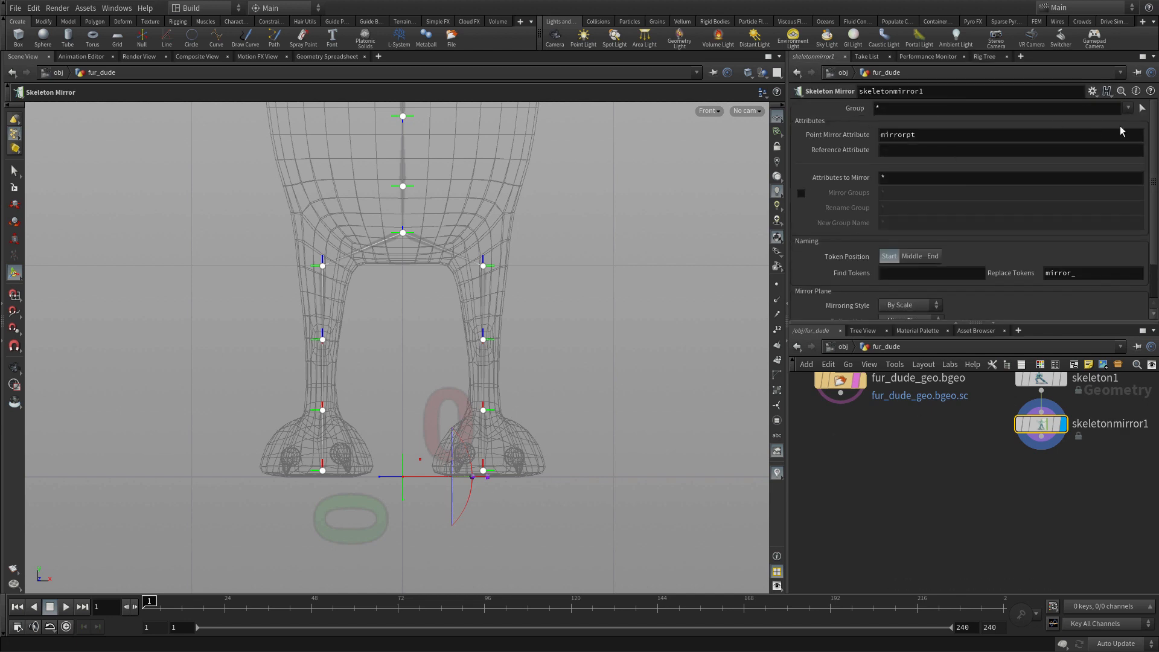
click(1142, 109)
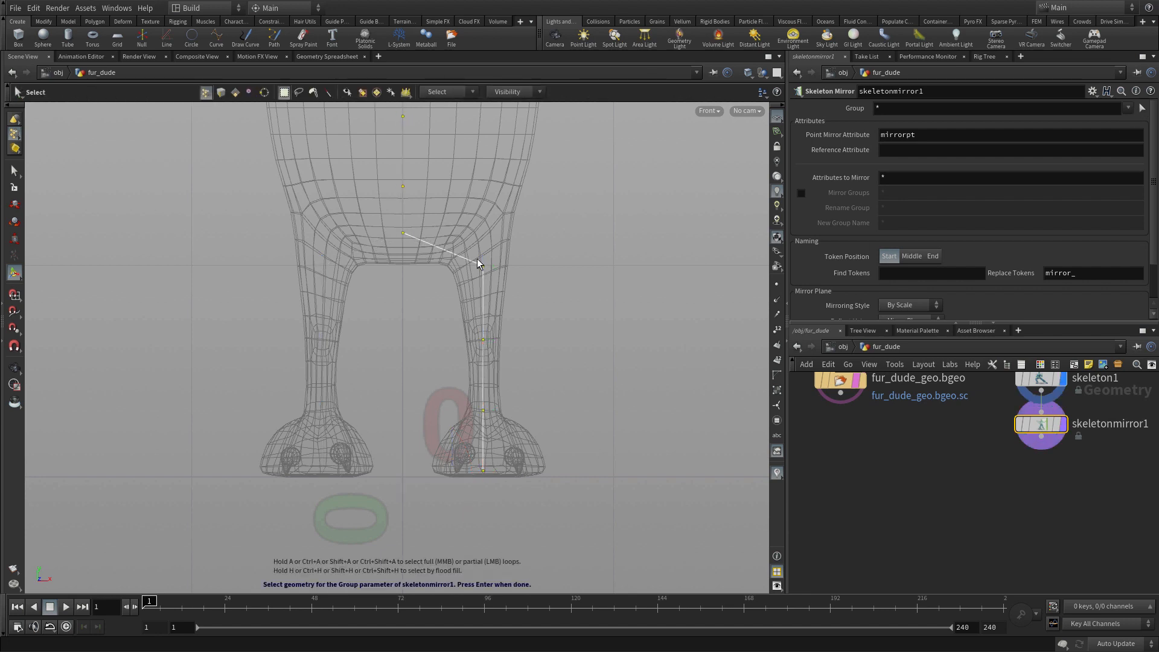
drag(477, 260, 532, 518)
key(Return)
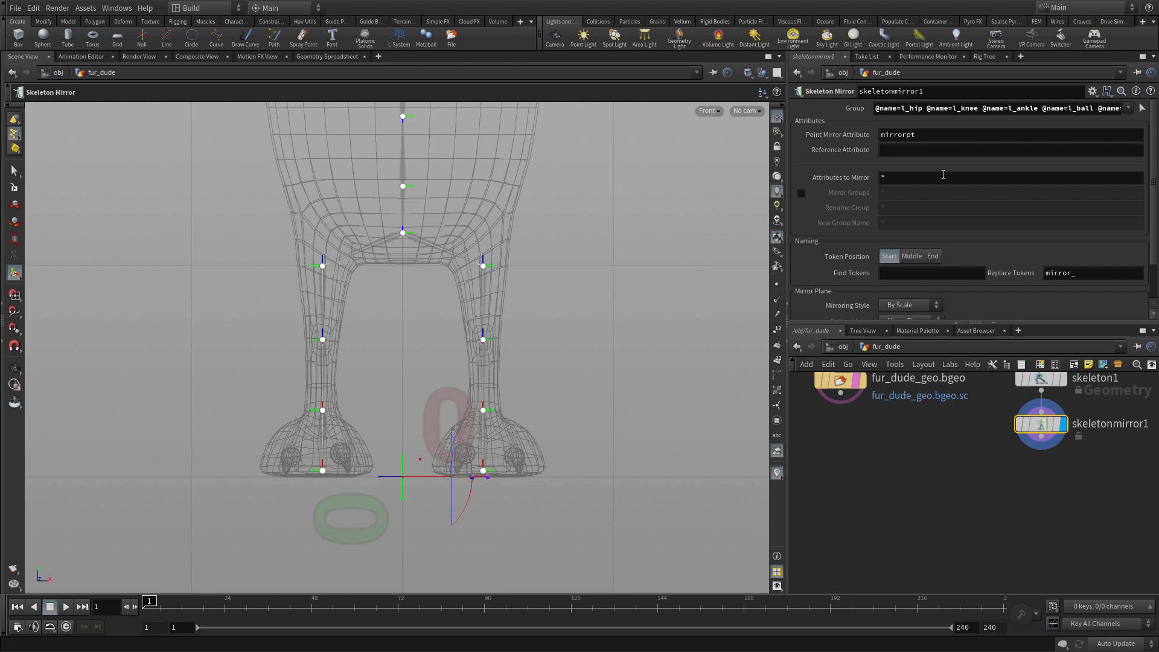
Step: Set the mirrored joints' naming to find the token l_ and replace it with r_
scroll(943, 175, down, 2)
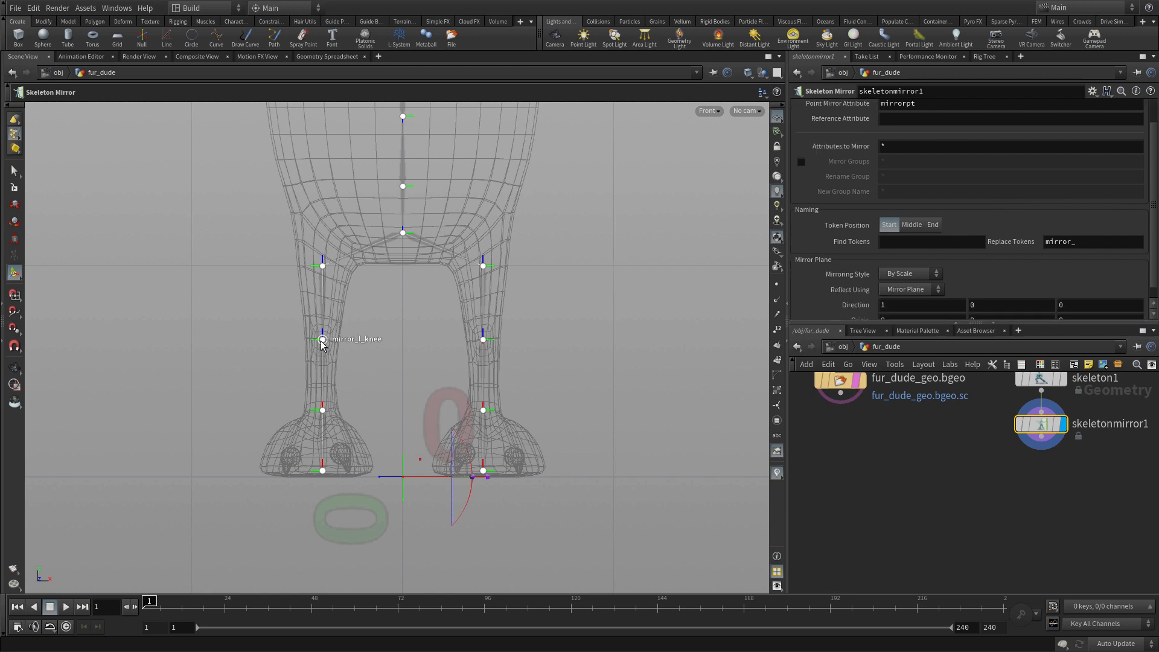
click(881, 240)
text(l_)
key(Tab)
text(r)
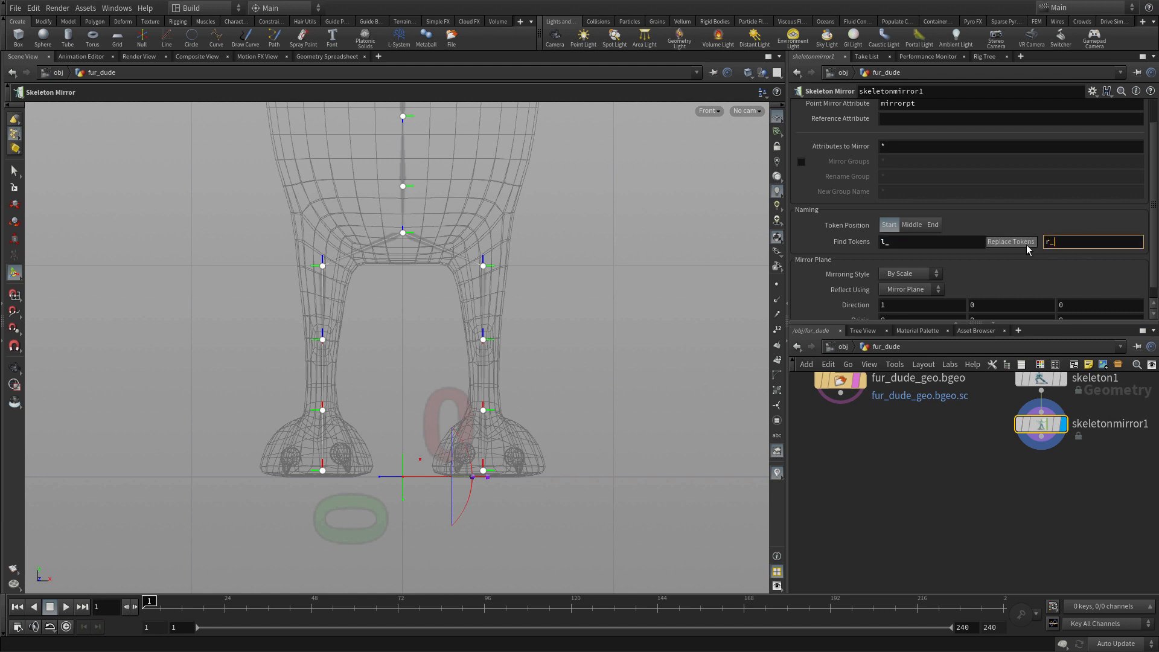
text(_)
key(Return)
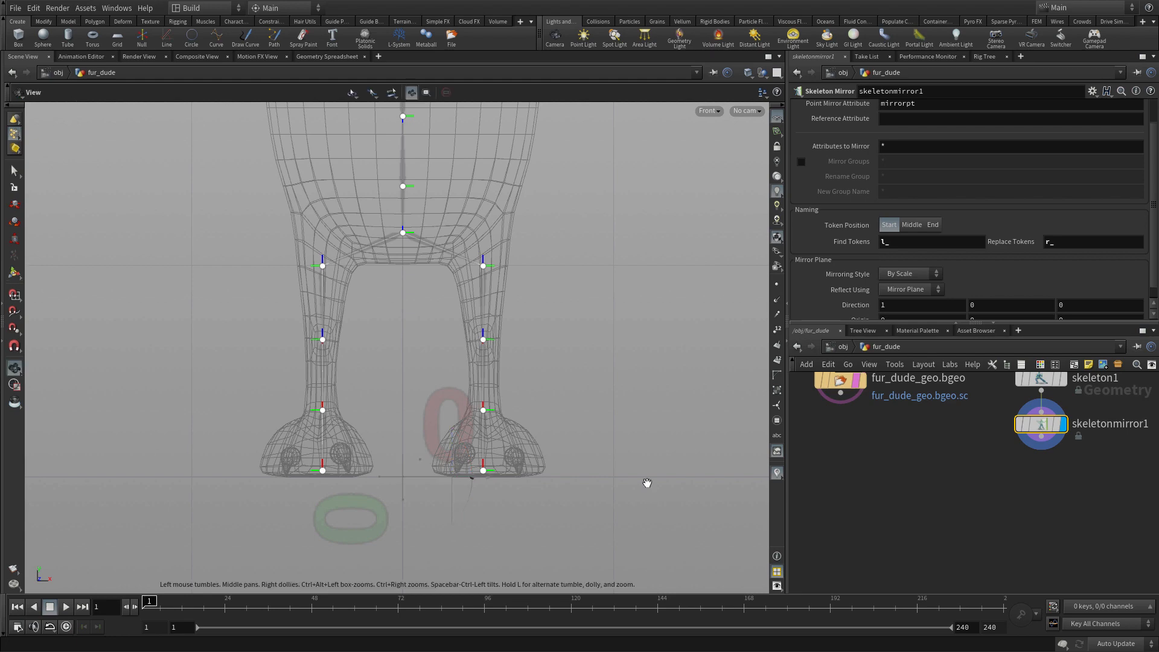
Step: Change the viewport from the Front view to a single Perspective view of the whole mirrored skeleton
key(space+b)
key(space+b)
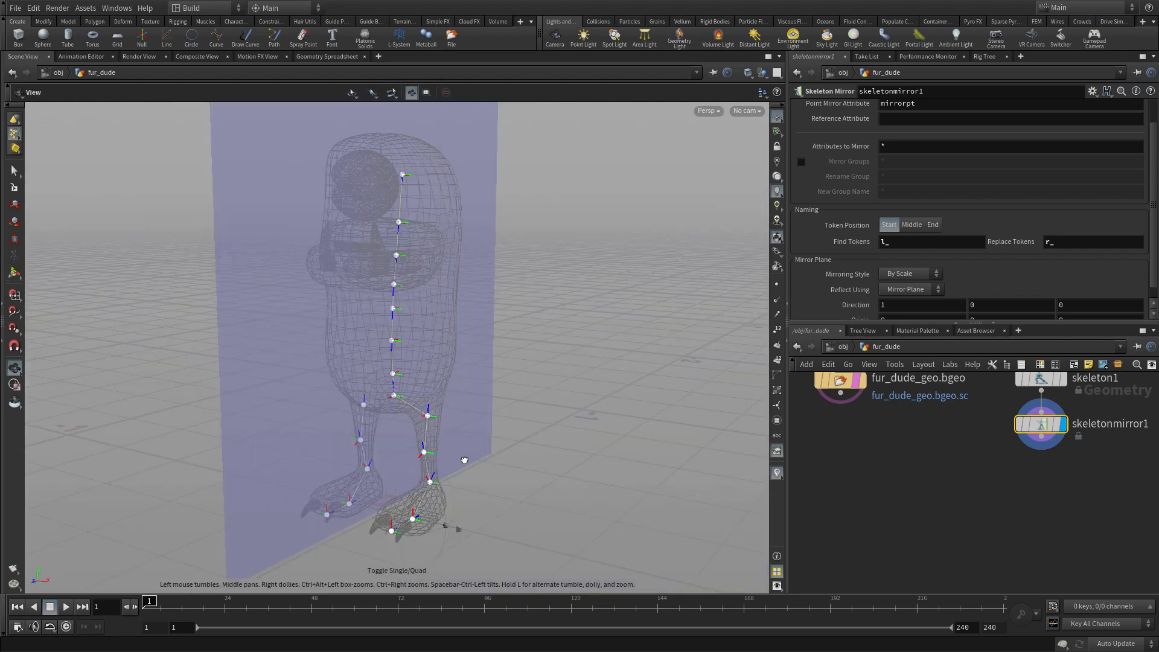